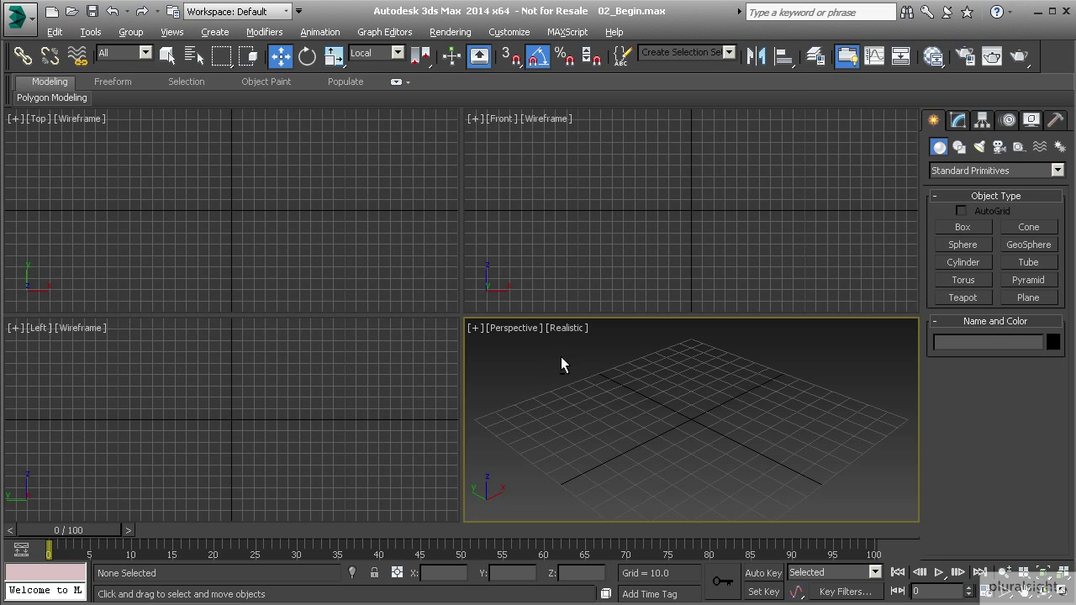
Step: In a maximized Front view, create a plane about 22 by 22 units to the left of the origin
{"action": "key", "text": "alt+w"}
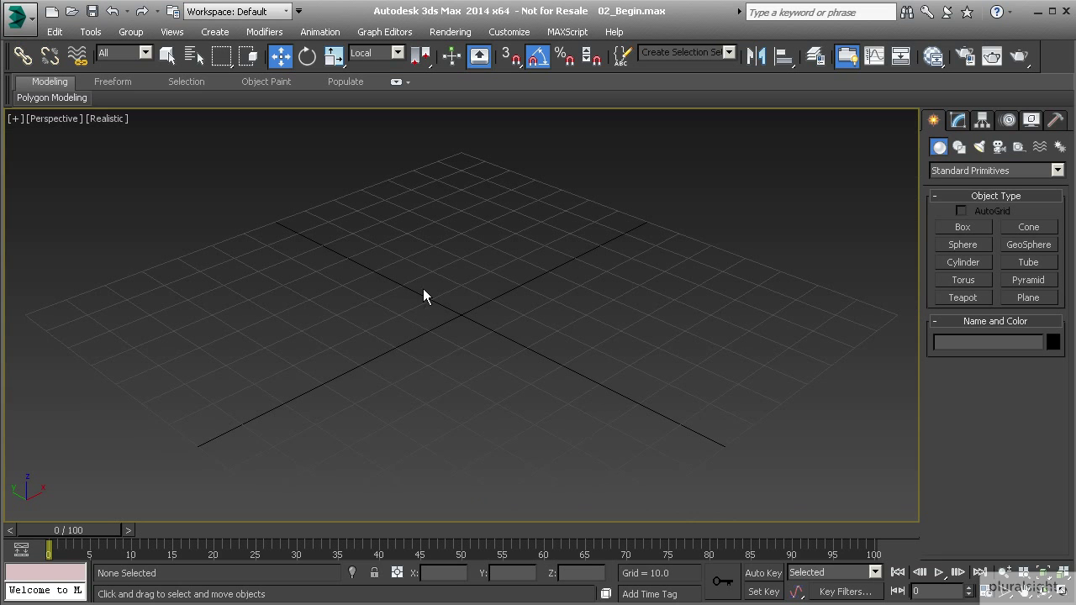
{"action": "key", "text": "f"}
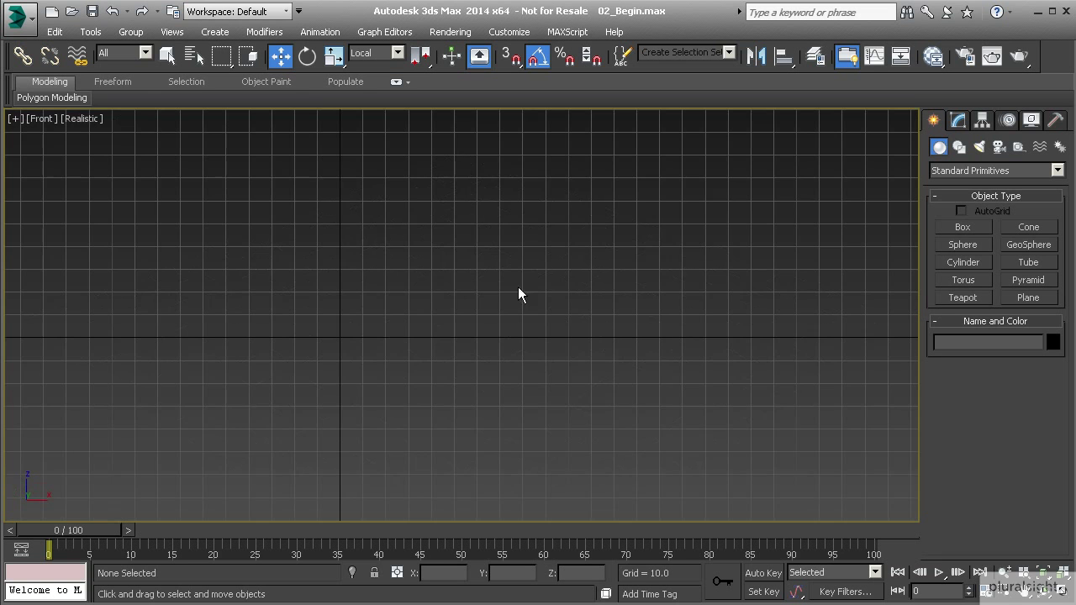
{"action": "middle_click_drag", "start_coordinate": [422, 280], "coordinate": [601, 455]}
{"action": "left_click", "coordinate": [1015, 298]}
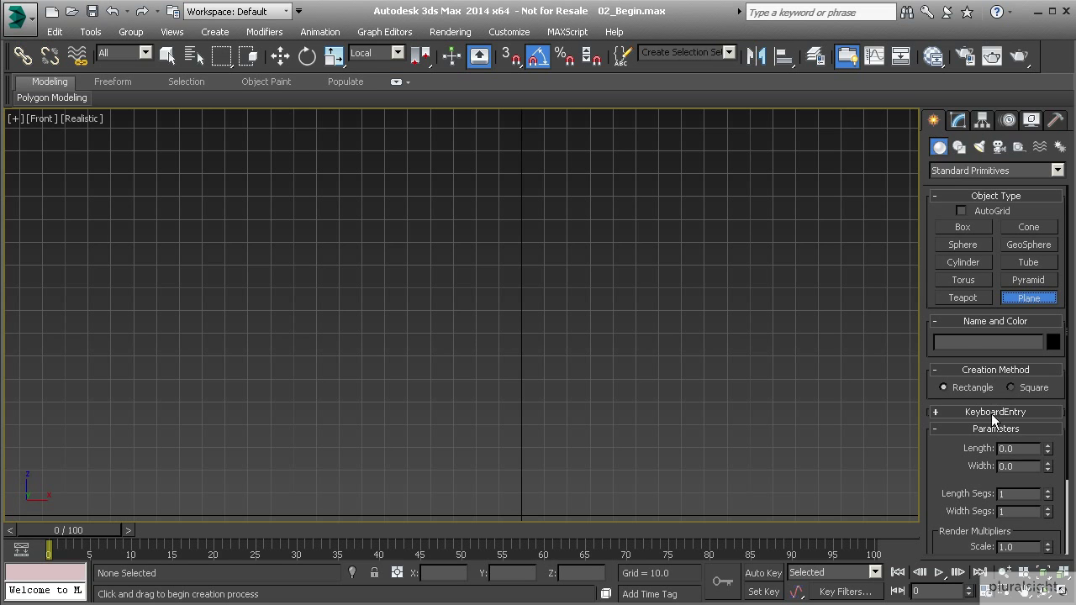
{"action": "left_click_drag", "start_coordinate": [320, 297], "coordinate": [371, 348]}
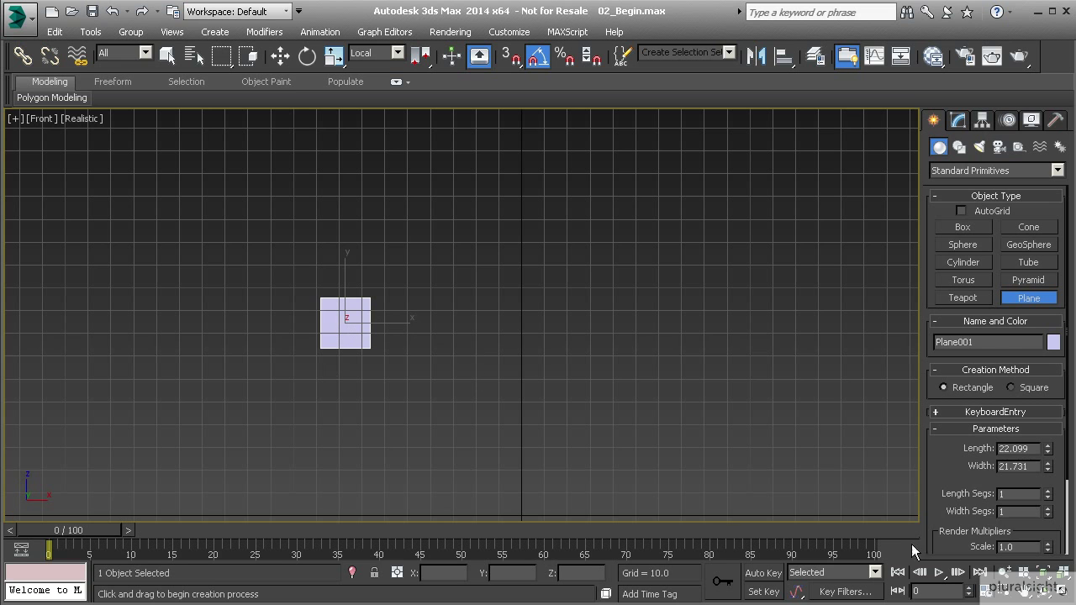
{"action": "left_click_drag", "start_coordinate": [963, 486], "coordinate": [956, 438]}
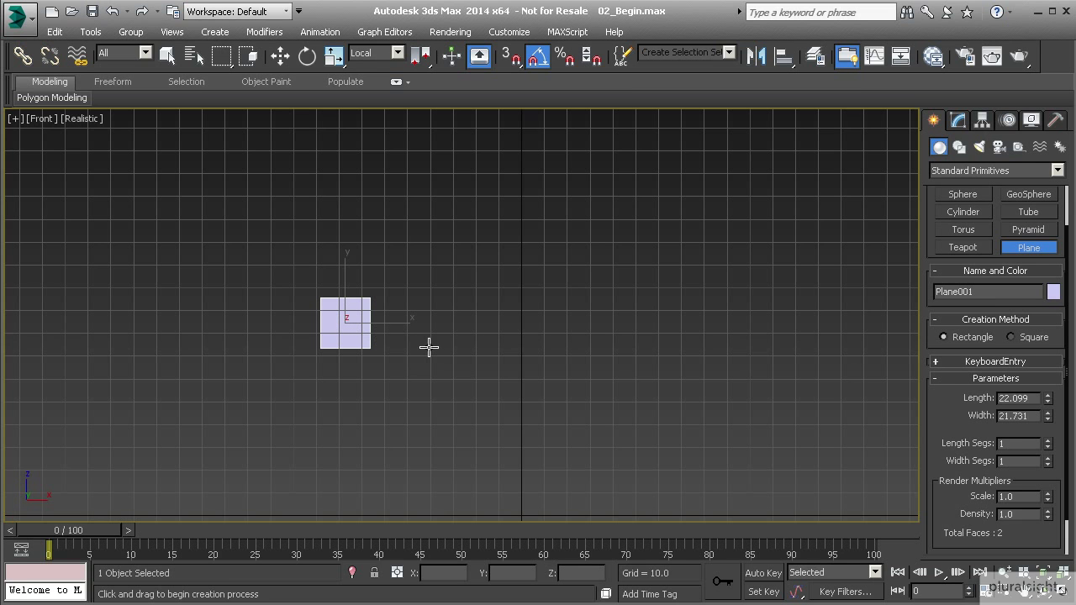
Step: Finish plane creation and convert the plane to an Editable Poly
{"action": "right_click", "coordinate": [343, 313]}
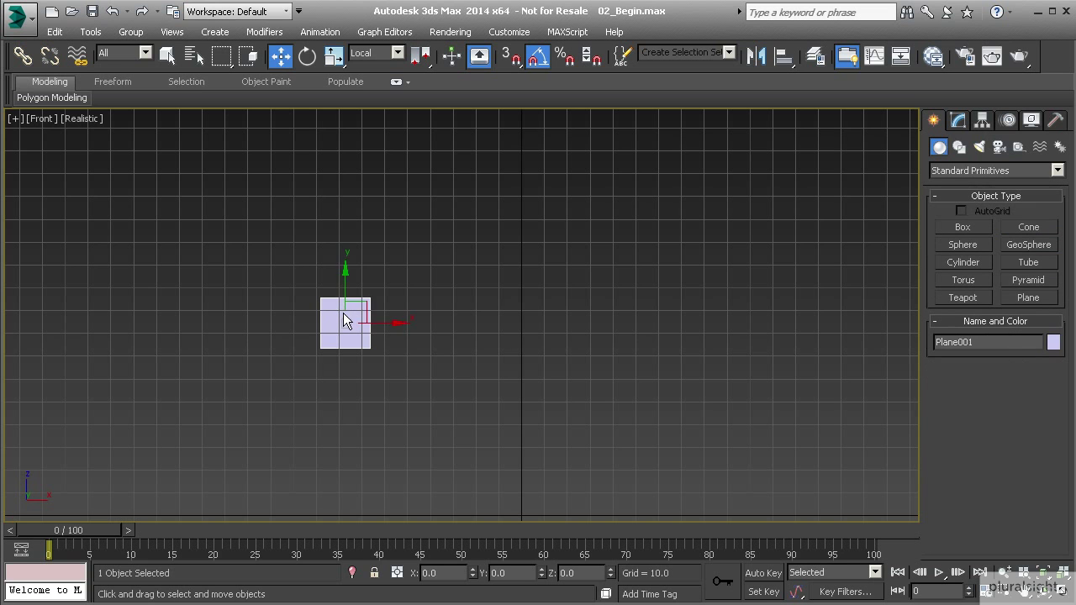
{"action": "right_click", "coordinate": [343, 313]}
{"action": "mouse_move", "coordinate": [396, 468]}
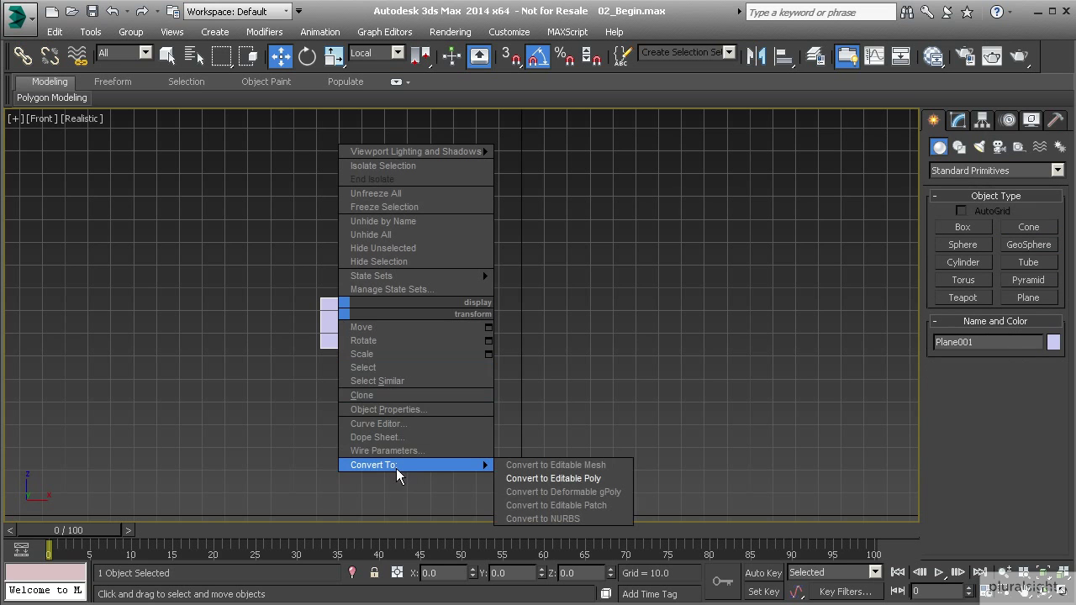
{"action": "left_click", "coordinate": [535, 479]}
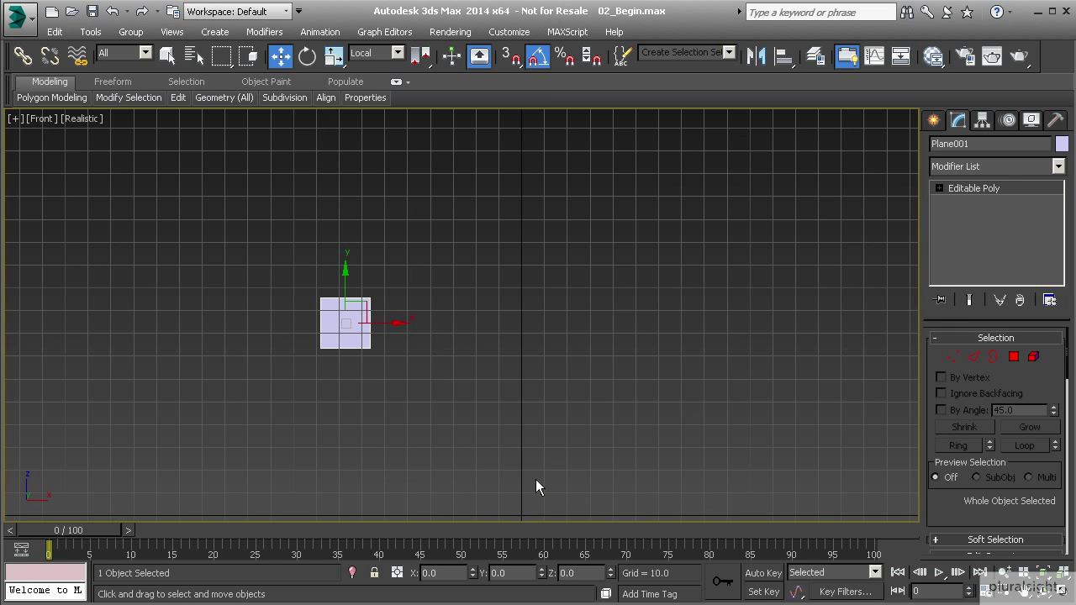
Step: Extend the plane's bottom edge downward and slightly to the right to add a second segment
{"action": "left_click", "coordinate": [973, 358]}
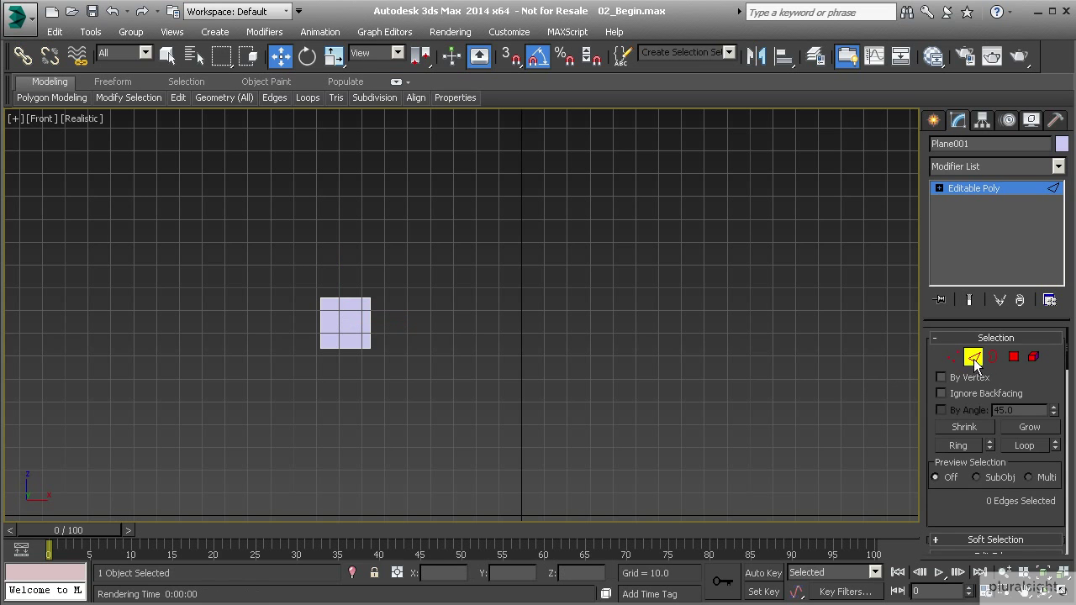
{"action": "left_click", "coordinate": [344, 348]}
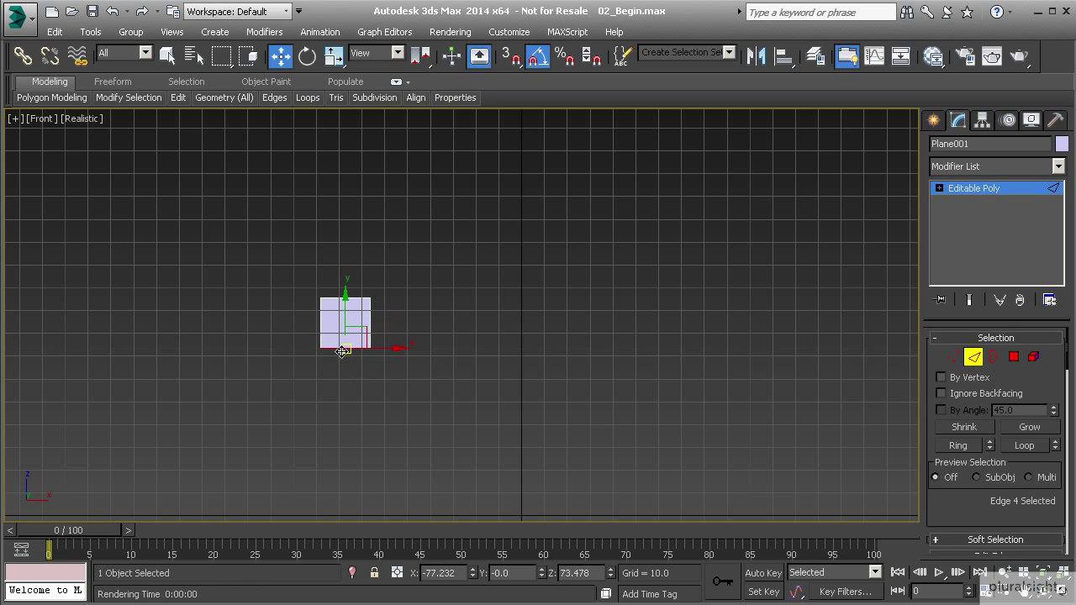
{"action": "middle_click_drag", "start_coordinate": [346, 363], "coordinate": [374, 327]}
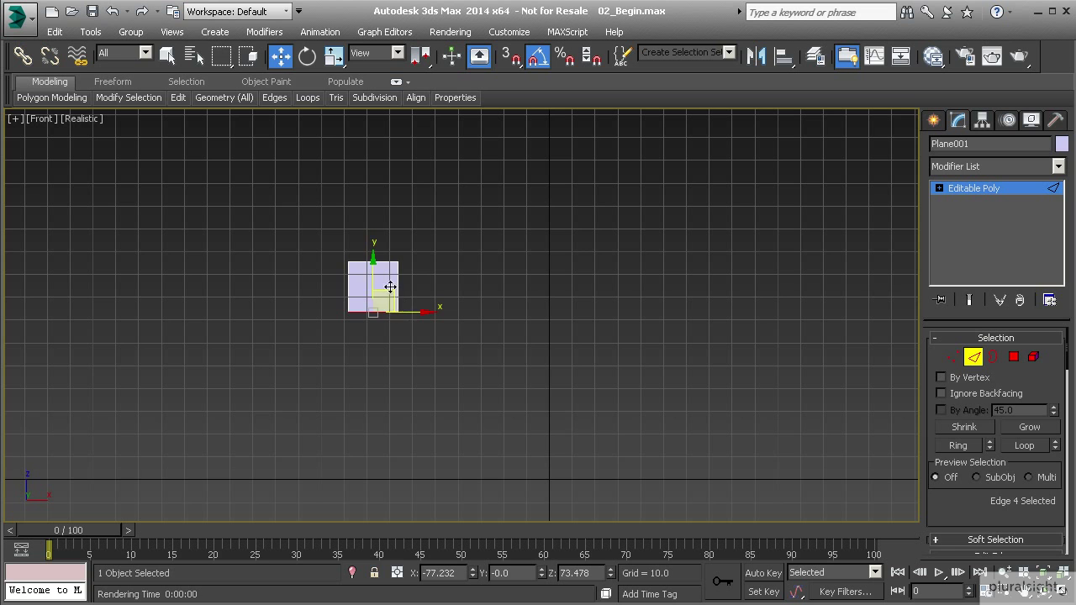
{"action": "left_click", "coordinate": [393, 295]}
{"action": "left_click_drag", "start_coordinate": [394, 291], "coordinate": [406, 353], "text": "shift"}
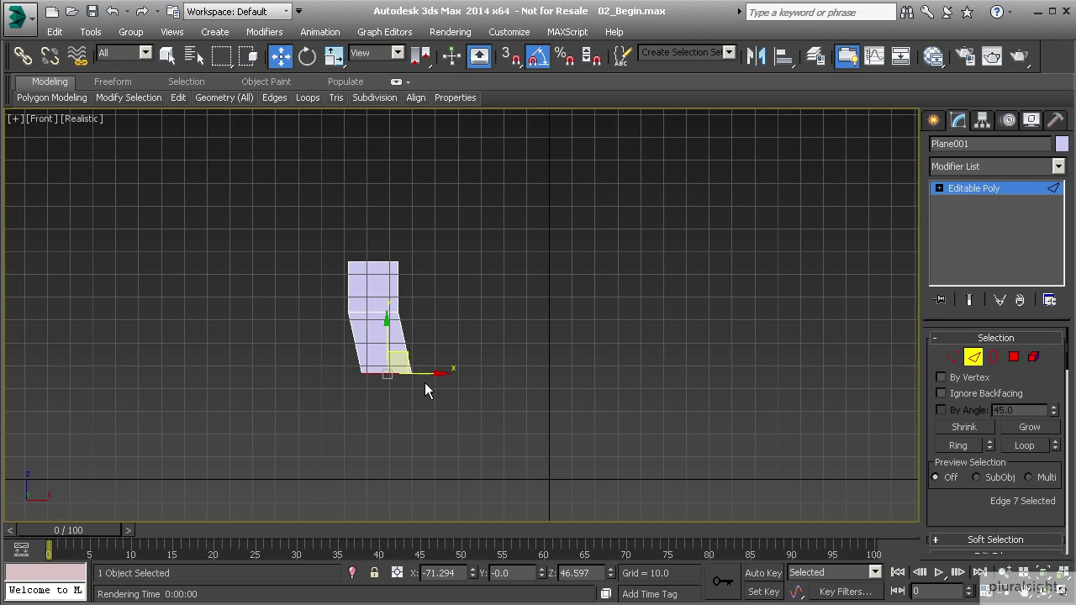
Step: Hide the grid and extend the lower edge by four more segments, curving down and ending in a horizontal run to the right
{"action": "key", "text": "g"}
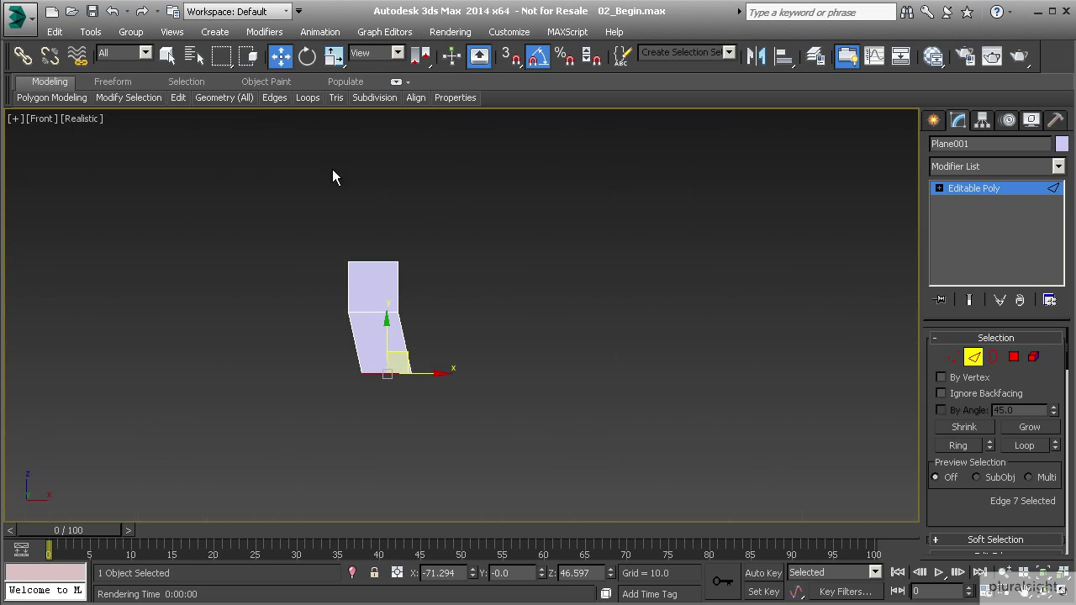
{"action": "middle_click_drag", "start_coordinate": [433, 346], "coordinate": [435, 312]}
{"action": "scroll", "coordinate": [417, 340], "scroll_direction": "up", "scroll_amount": 2}
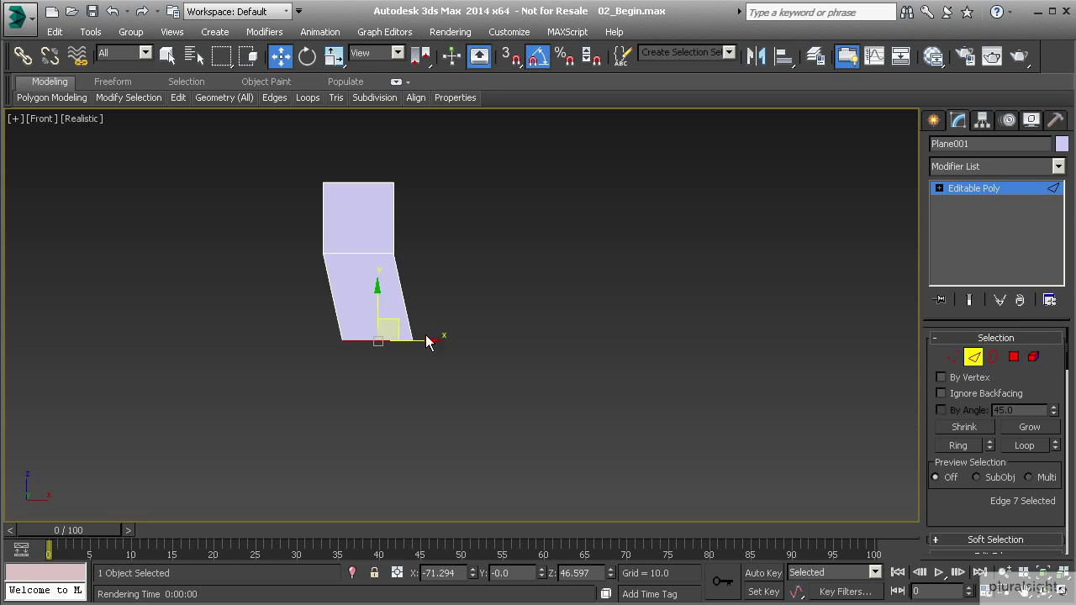
{"action": "scroll", "coordinate": [374, 340], "scroll_direction": "down", "scroll_amount": 2}
{"action": "middle_click_drag", "start_coordinate": [430, 350], "coordinate": [397, 341]}
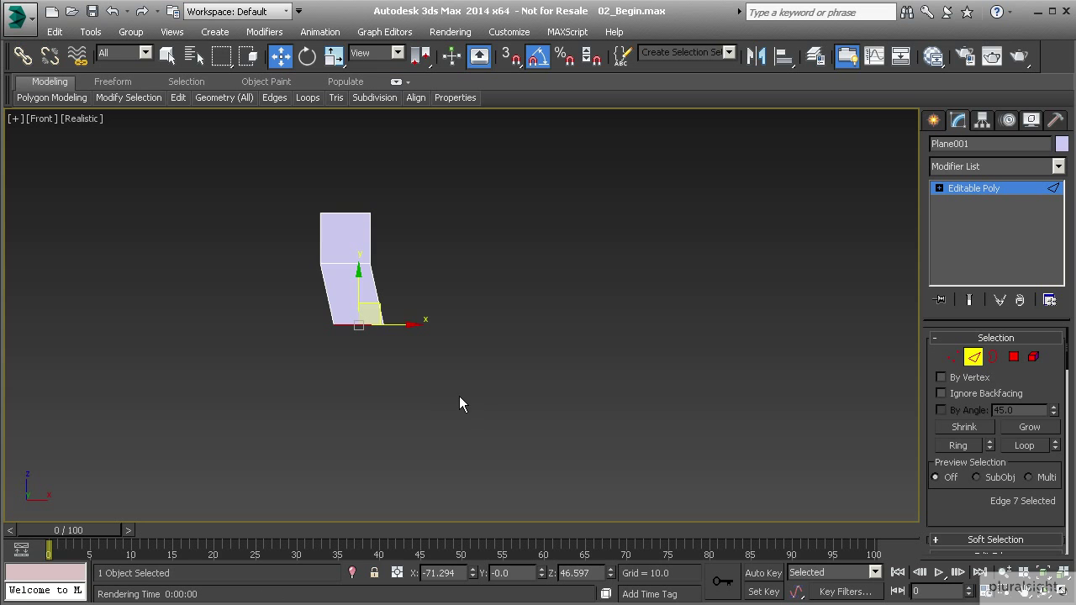
{"action": "middle_click_drag", "start_coordinate": [364, 316], "coordinate": [370, 314]}
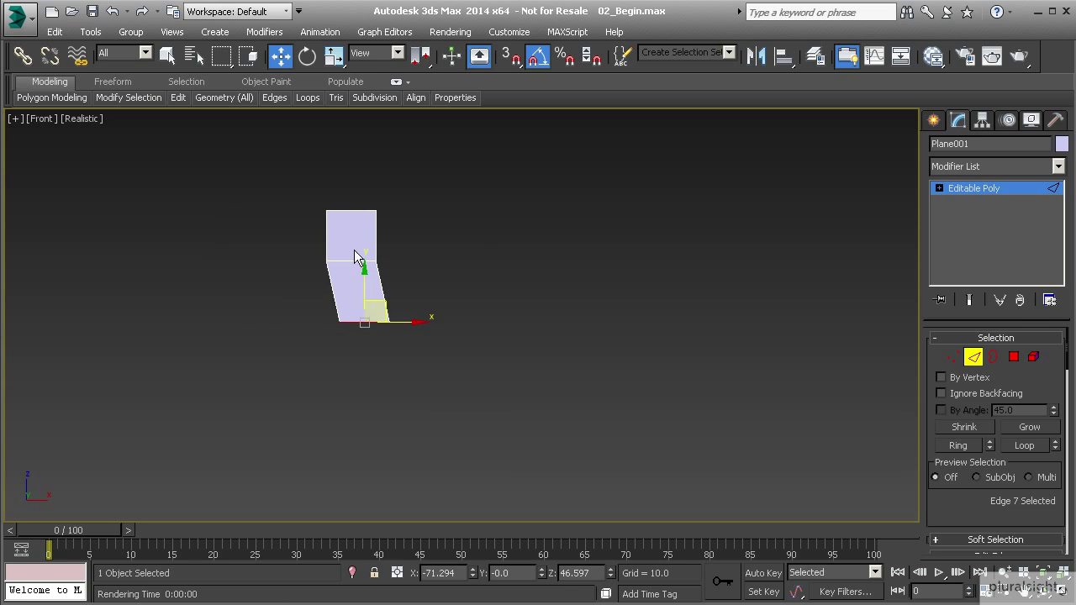
{"action": "left_click_drag", "start_coordinate": [383, 301], "coordinate": [484, 392], "text": "shift"}
{"action": "middle_click_drag", "start_coordinate": [462, 380], "coordinate": [441, 367]}
{"action": "left_click_drag", "start_coordinate": [431, 361], "coordinate": [621, 370], "text": "shift"}
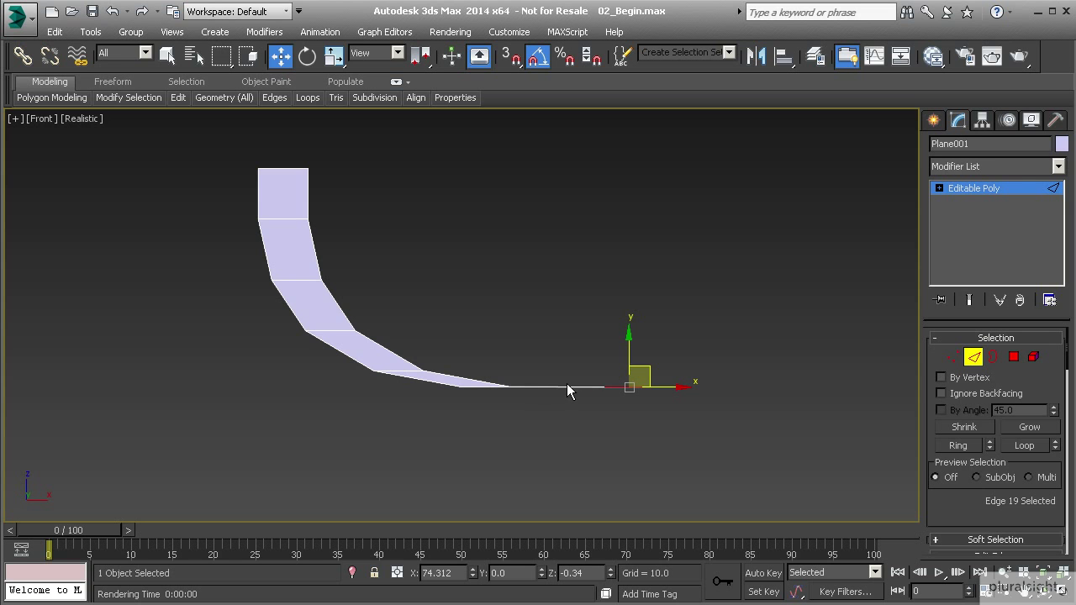
Step: Move the outer vertices along the bend down and to the right to give the curved strip an even width
{"action": "left_click", "coordinate": [952, 356]}
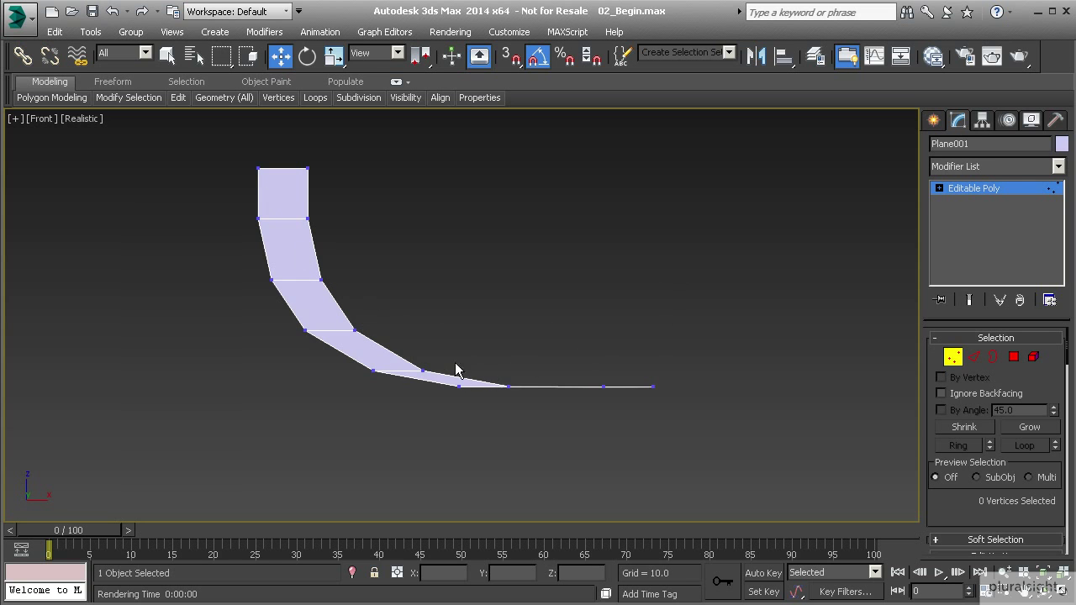
{"action": "left_click", "coordinate": [277, 280]}
{"action": "left_click_drag", "start_coordinate": [286, 262], "coordinate": [328, 362]}
{"action": "left_click_drag", "start_coordinate": [325, 314], "coordinate": [340, 345]}
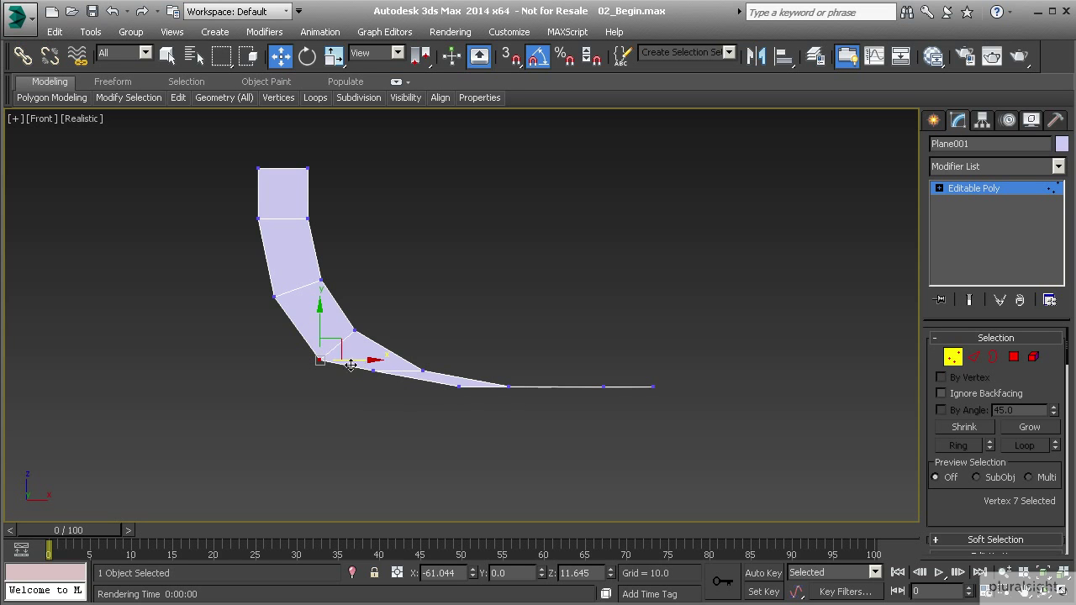
{"action": "left_click_drag", "start_coordinate": [340, 343], "coordinate": [341, 349]}
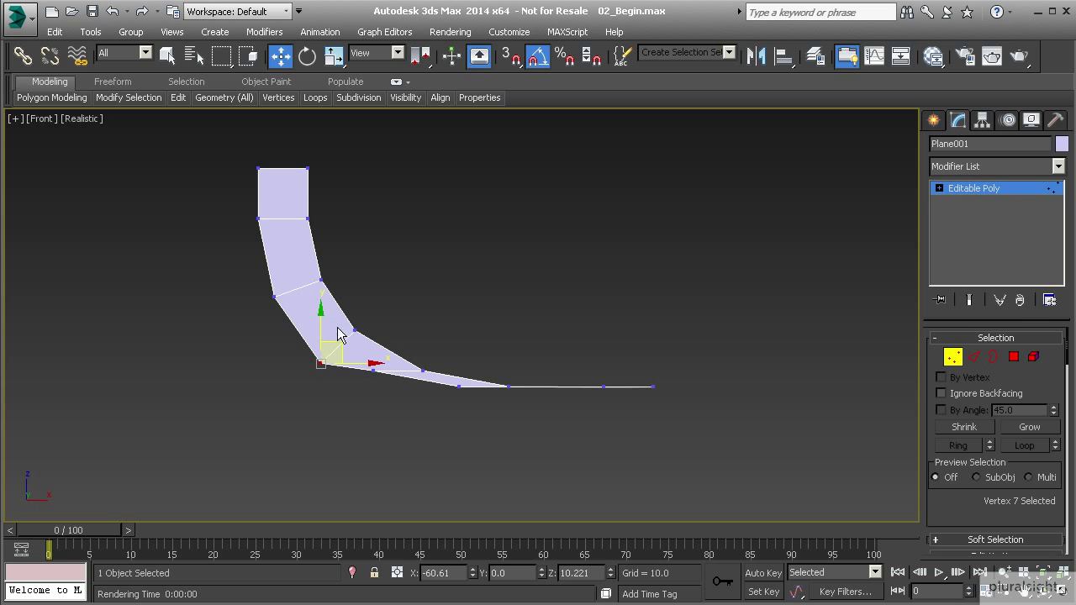
{"action": "left_click", "coordinate": [375, 372]}
{"action": "left_click_drag", "start_coordinate": [396, 354], "coordinate": [512, 408]}
{"action": "left_click", "coordinate": [457, 386]}
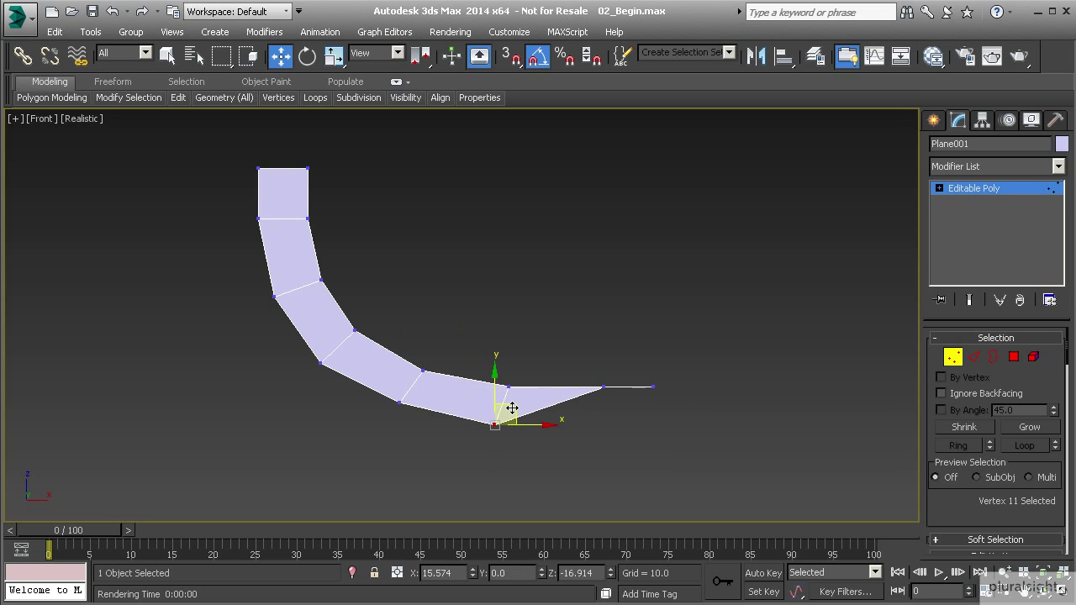
Step: Reposition the two vertices at the strip's right end to open the flat last segment into a quad with a vertical end
{"action": "left_click", "coordinate": [603, 387]}
{"action": "left_click_drag", "start_coordinate": [622, 371], "coordinate": [674, 407]}
{"action": "left_click_drag", "start_coordinate": [679, 449], "coordinate": [680, 449]}
{"action": "left_click_drag", "start_coordinate": [683, 406], "coordinate": [564, 421]}
{"action": "left_click", "coordinate": [597, 423]}
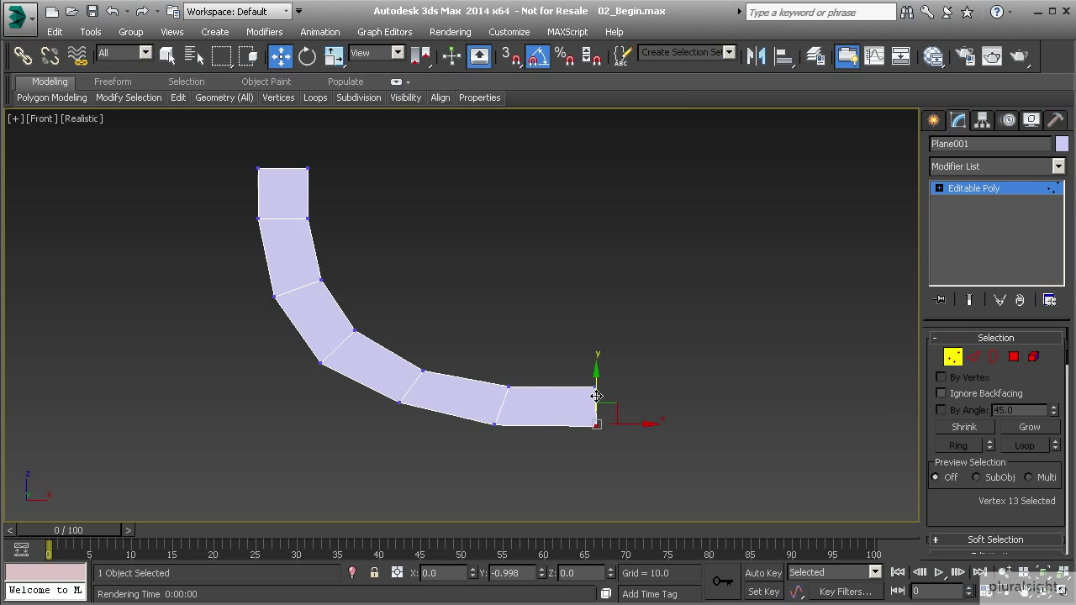
{"action": "left_click_drag", "start_coordinate": [596, 396], "coordinate": [595, 398]}
Step: Shift the strip's right end inward and nudge the two nearest inner-side vertices to smooth the upper contour
{"action": "left_click_drag", "start_coordinate": [557, 367], "coordinate": [608, 408]}
{"action": "left_click", "coordinate": [494, 423]}
{"action": "left_click", "coordinate": [507, 386]}
{"action": "left_click_drag", "start_coordinate": [526, 367], "coordinate": [516, 366]}
{"action": "left_click", "coordinate": [424, 371]}
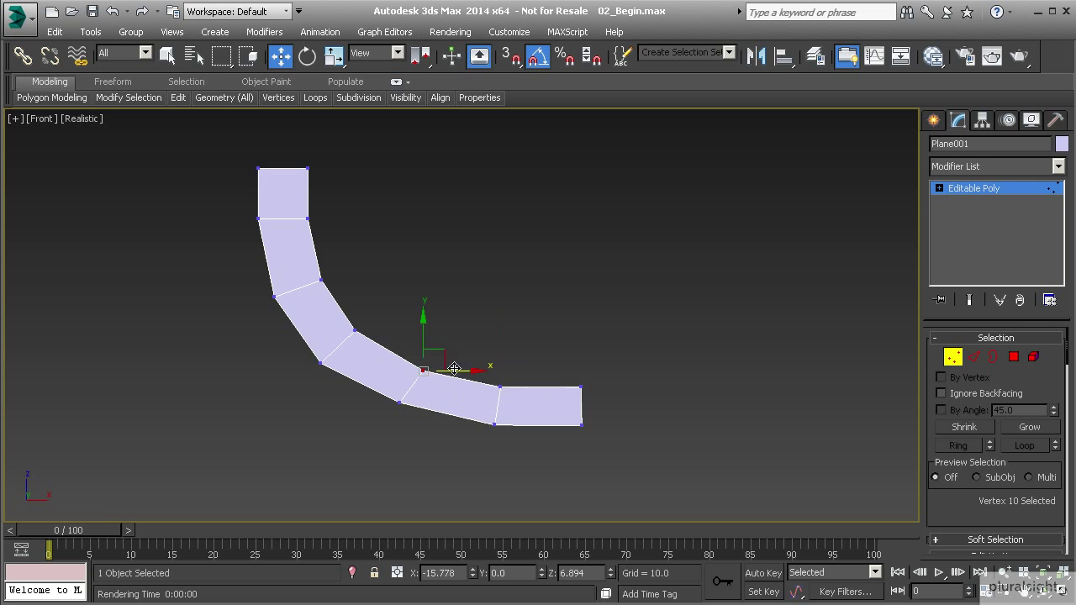
{"action": "left_click_drag", "start_coordinate": [437, 356], "coordinate": [436, 346]}
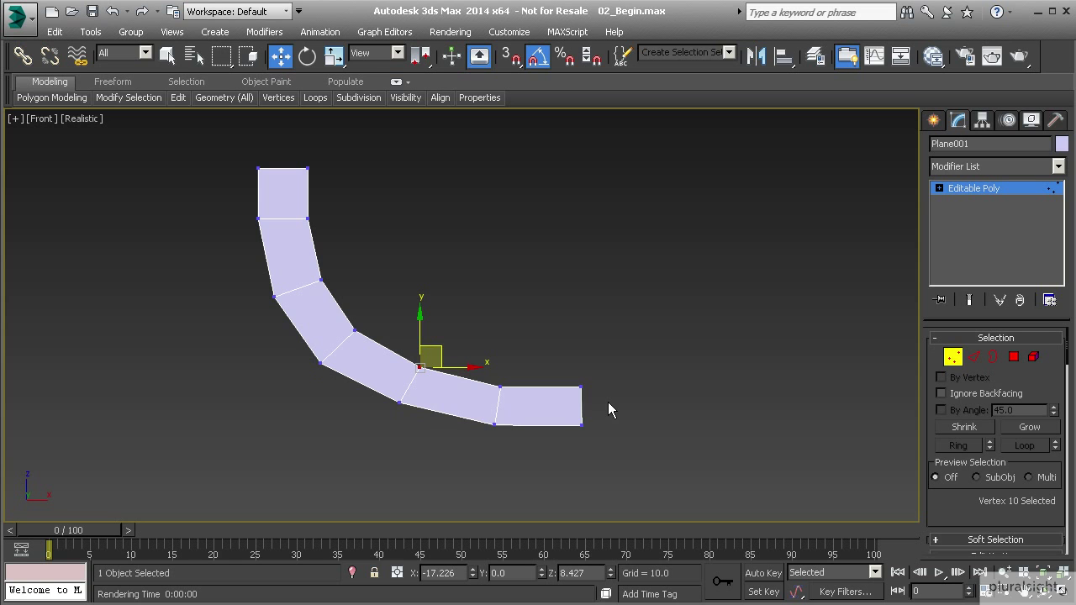
Step: Lower the outer vertices of the last two segments slightly to widen the strip near its right end
{"action": "left_click", "coordinate": [399, 402]}
{"action": "left_click_drag", "start_coordinate": [424, 387], "coordinate": [427, 394]}
{"action": "left_click", "coordinate": [494, 425]}
{"action": "left_click_drag", "start_coordinate": [513, 409], "coordinate": [516, 413]}
{"action": "left_click", "coordinate": [589, 415]}
{"action": "left_click_drag", "start_coordinate": [593, 438], "coordinate": [593, 438]}
{"action": "left_click_drag", "start_coordinate": [580, 392], "coordinate": [581, 397]}
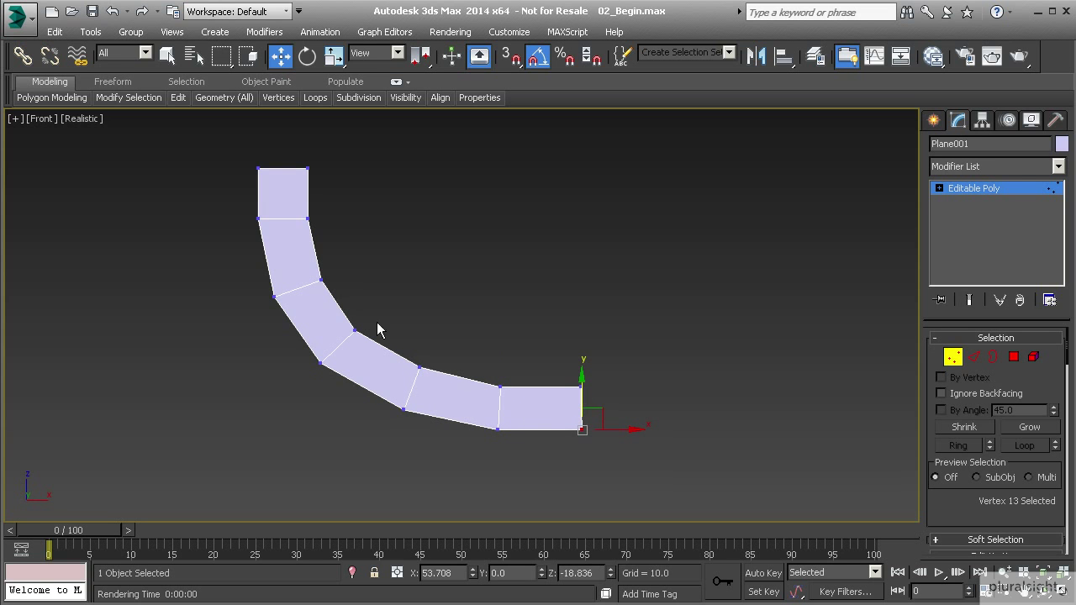
Step: In a Perspective view, select the strip's top end edge and move it back along the Y axis
{"action": "scroll", "coordinate": [471, 362], "scroll_direction": "down", "scroll_amount": 2}
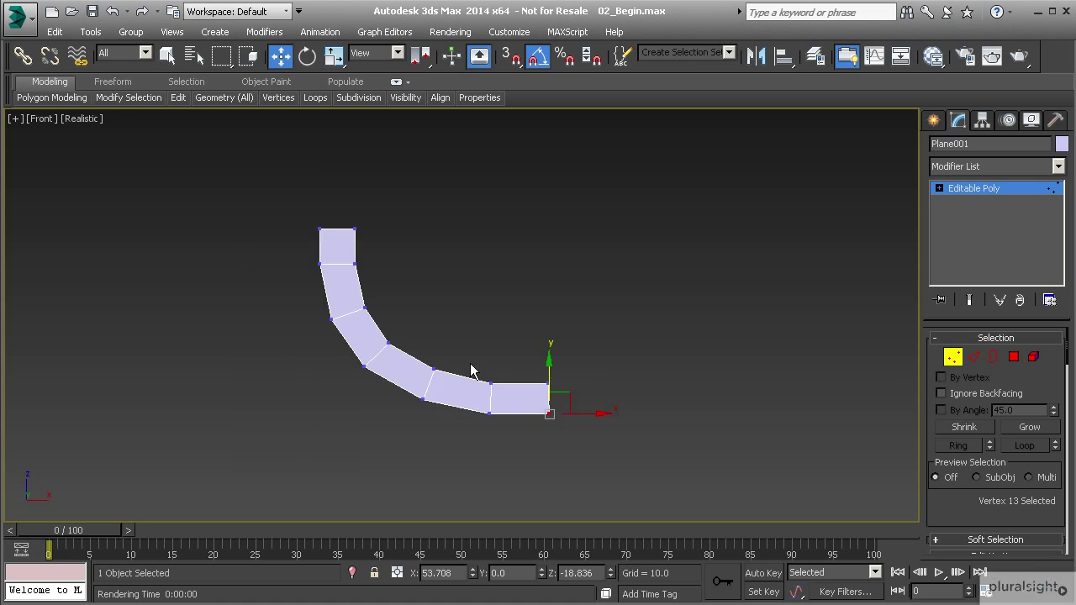
{"action": "key", "text": "p"}
{"action": "middle_click_drag", "start_coordinate": [364, 327], "coordinate": [460, 350], "text": "alt"}
{"action": "left_click", "coordinate": [977, 357]}
{"action": "left_click", "coordinate": [388, 244]}
{"action": "middle_click_drag", "start_coordinate": [342, 269], "coordinate": [403, 317], "text": "alt"}
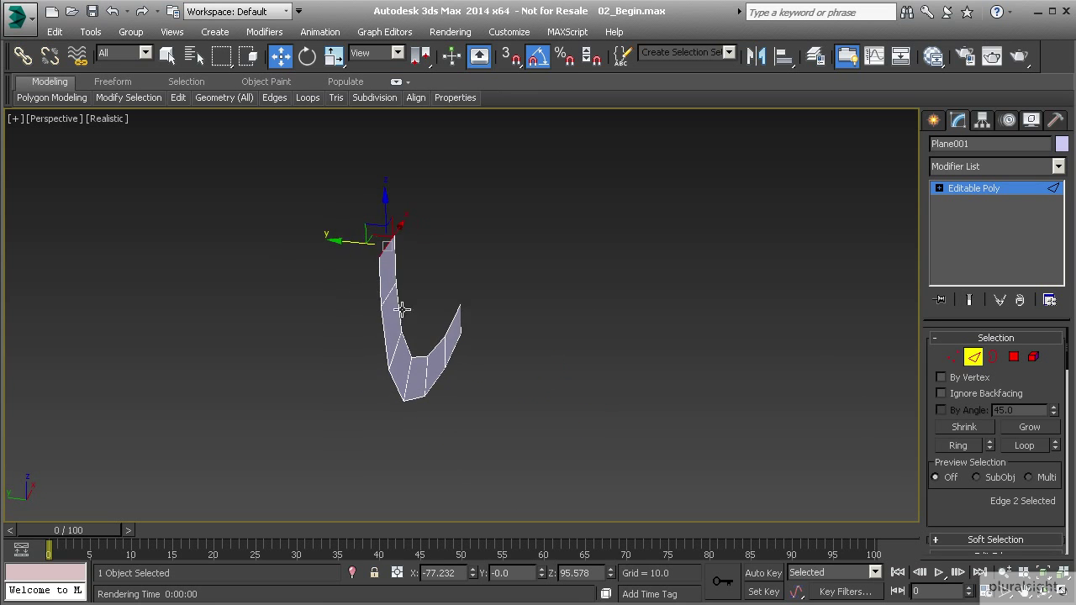
{"action": "left_click_drag", "start_coordinate": [372, 241], "coordinate": [335, 288], "text": "shift"}
Step: Move the top end edge further back along Y and shift the edge below it to bend the strip in depth
{"action": "left_click", "coordinate": [391, 292]}
{"action": "middle_click_drag", "start_coordinate": [398, 372], "coordinate": [404, 327], "text": "alt"}
{"action": "left_click", "coordinate": [316, 244]}
{"action": "left_click_drag", "start_coordinate": [277, 243], "coordinate": [226, 240]}
{"action": "left_click", "coordinate": [378, 294]}
{"action": "middle_click_drag", "start_coordinate": [386, 299], "coordinate": [357, 305], "text": "alt"}
{"action": "left_click_drag", "start_coordinate": [342, 290], "coordinate": [314, 289]}
Step: Select the polygons of the strip's lower run and shift them in depth along the Y axis
{"action": "left_click", "coordinate": [392, 359]}
{"action": "middle_click_drag", "start_coordinate": [400, 374], "coordinate": [396, 348], "text": "alt"}
{"action": "middle_click_drag", "start_coordinate": [459, 444], "coordinate": [415, 383]}
{"action": "left_click", "coordinate": [1013, 357]}
{"action": "left_click_drag", "start_coordinate": [497, 454], "coordinate": [412, 370]}
{"action": "middle_click_drag", "start_coordinate": [422, 396], "coordinate": [443, 437], "text": "alt"}
{"action": "left_click_drag", "start_coordinate": [377, 388], "coordinate": [406, 396]}
Step: Select the crosswise edge in the middle of the bend and adjust its depth along Y
{"action": "key", "text": "2"}
{"action": "left_click", "coordinate": [395, 413]}
{"action": "middle_click_drag", "start_coordinate": [402, 432], "coordinate": [385, 392], "text": "alt"}
{"action": "left_click_drag", "start_coordinate": [360, 415], "coordinate": [377, 415]}
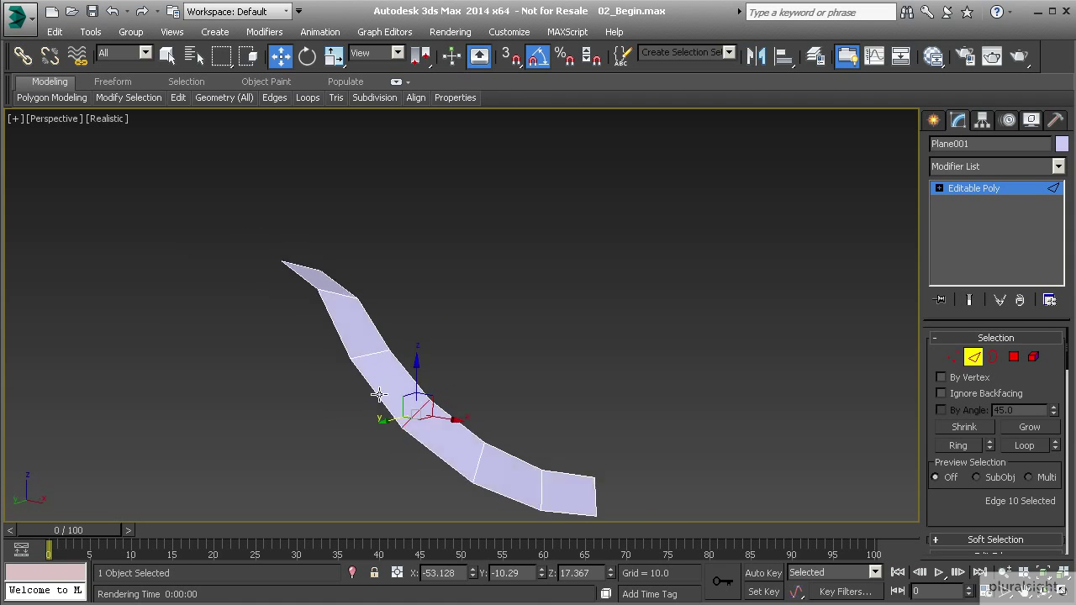
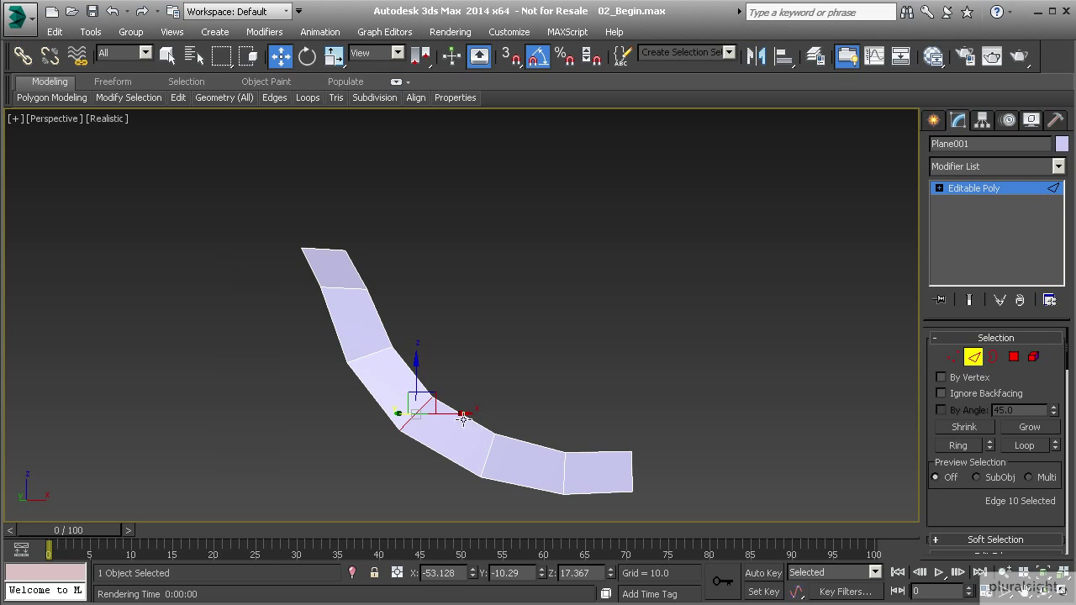
Step: Extend the strip's top end edge backward to add a segment and raise the new edge slightly
{"action": "middle_click_drag", "start_coordinate": [571, 470], "coordinate": [436, 373], "text": "alt"}
{"action": "left_click", "coordinate": [375, 336]}
{"action": "left_click_drag", "start_coordinate": [467, 343], "coordinate": [384, 329], "text": "shift"}
{"action": "middle_click_drag", "start_coordinate": [384, 329], "coordinate": [478, 389], "text": "alt"}
{"action": "left_click_drag", "start_coordinate": [424, 301], "coordinate": [415, 285]}
Step: Extend the raised top end edge backward along Y to add another segment
{"action": "scroll", "coordinate": [472, 388], "scroll_direction": "down", "scroll_amount": 2}
{"action": "middle_click_drag", "start_coordinate": [472, 388], "coordinate": [521, 392], "text": "alt"}
{"action": "left_click_drag", "start_coordinate": [405, 342], "coordinate": [348, 336], "text": "shift"}
{"action": "middle_click_drag", "start_coordinate": [348, 336], "coordinate": [473, 409], "text": "alt"}
Step: Adjust the crosswise edge two segments from the strip's upper end along Y and select the next edge toward that end
{"action": "left_click", "coordinate": [479, 378]}
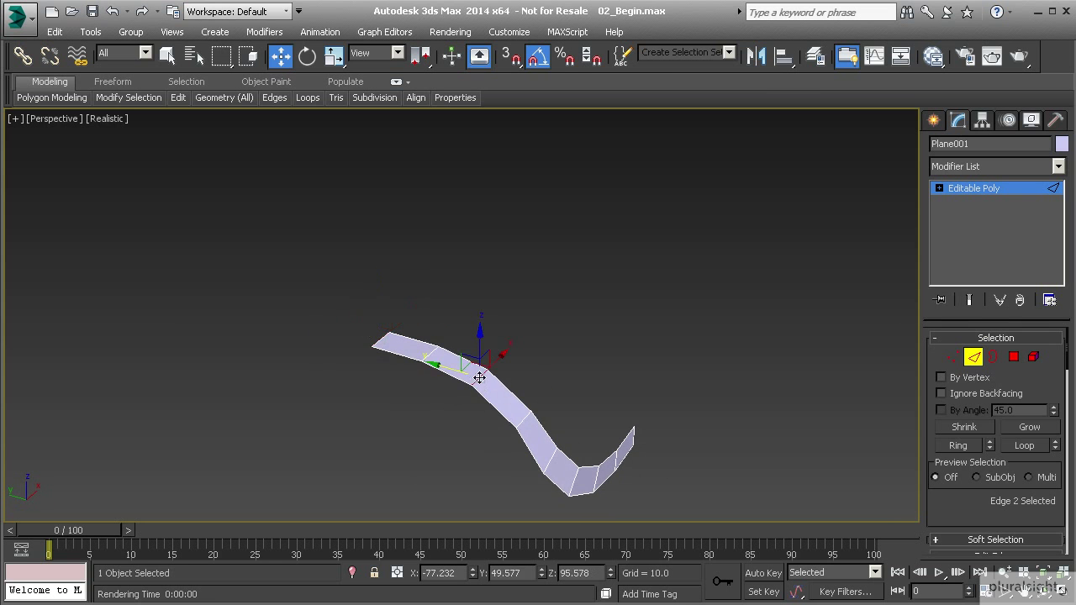
{"action": "left_click_drag", "start_coordinate": [447, 368], "coordinate": [415, 350]}
{"action": "left_click", "coordinate": [430, 355]}
{"action": "middle_click_drag", "start_coordinate": [434, 378], "coordinate": [471, 392], "text": "alt"}
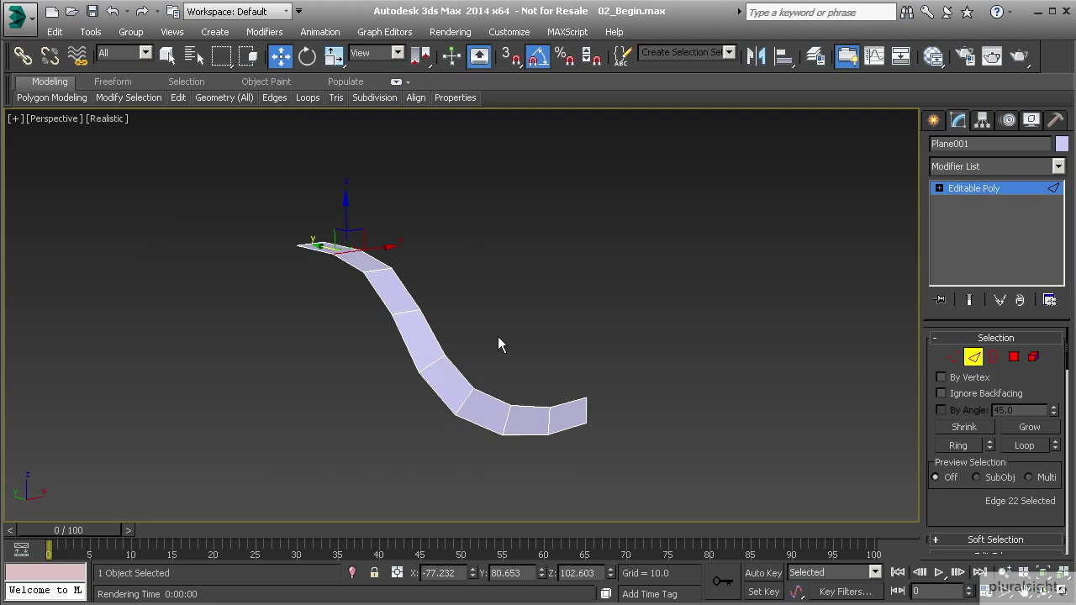
Step: Examine the strip's curve from the front and from several perspective angles, checking the bend and the flattened upper end
{"action": "middle_click_drag", "start_coordinate": [488, 334], "coordinate": [409, 367], "text": "alt"}
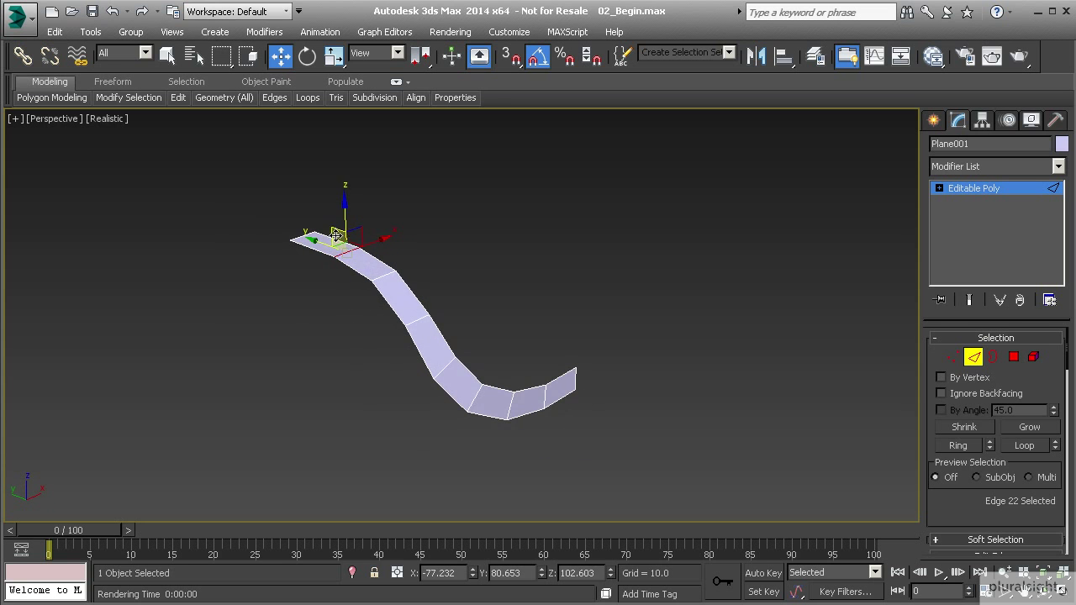
{"action": "middle_click_drag", "start_coordinate": [572, 395], "coordinate": [510, 393], "text": "alt"}
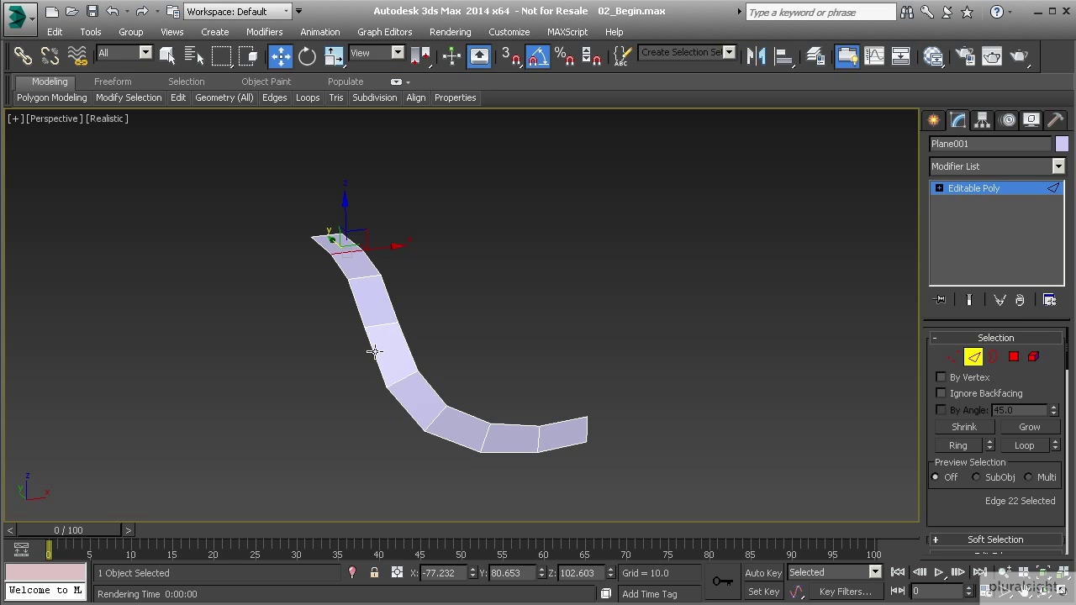
{"action": "middle_click_drag", "start_coordinate": [348, 307], "coordinate": [325, 267], "text": "alt"}
{"action": "left_click", "coordinate": [312, 250]}
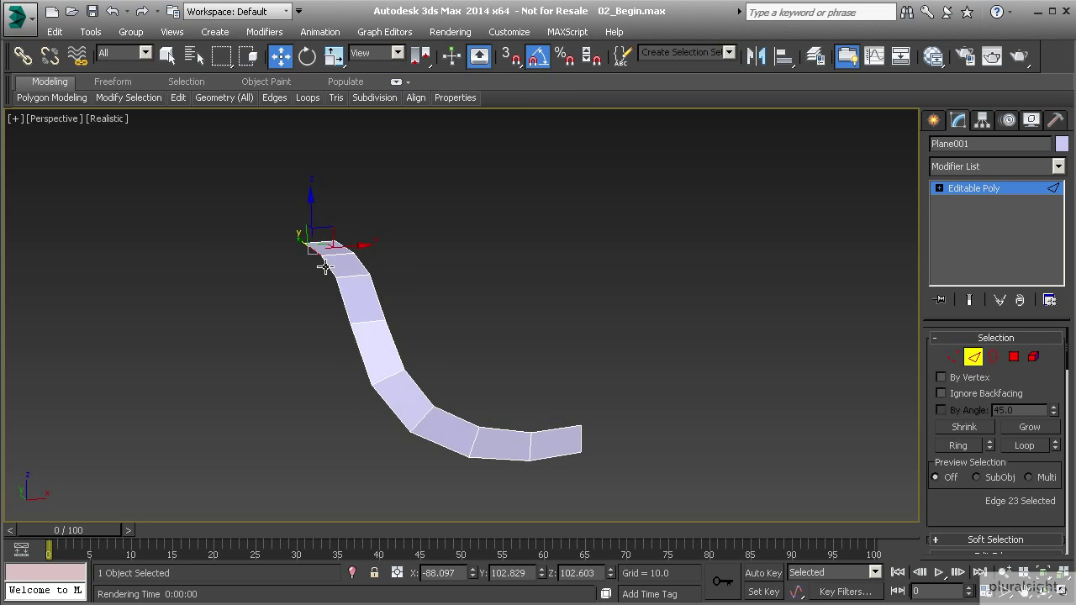
{"action": "key", "text": "l"}
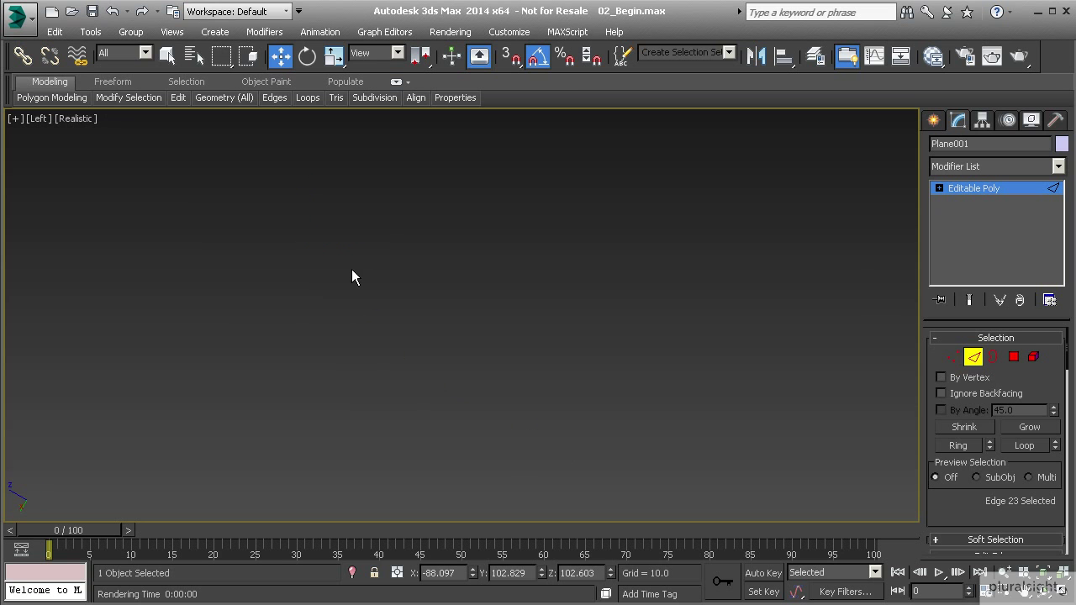
{"action": "key", "text": "f"}
{"action": "scroll", "coordinate": [427, 276], "scroll_direction": "up", "scroll_amount": 2}
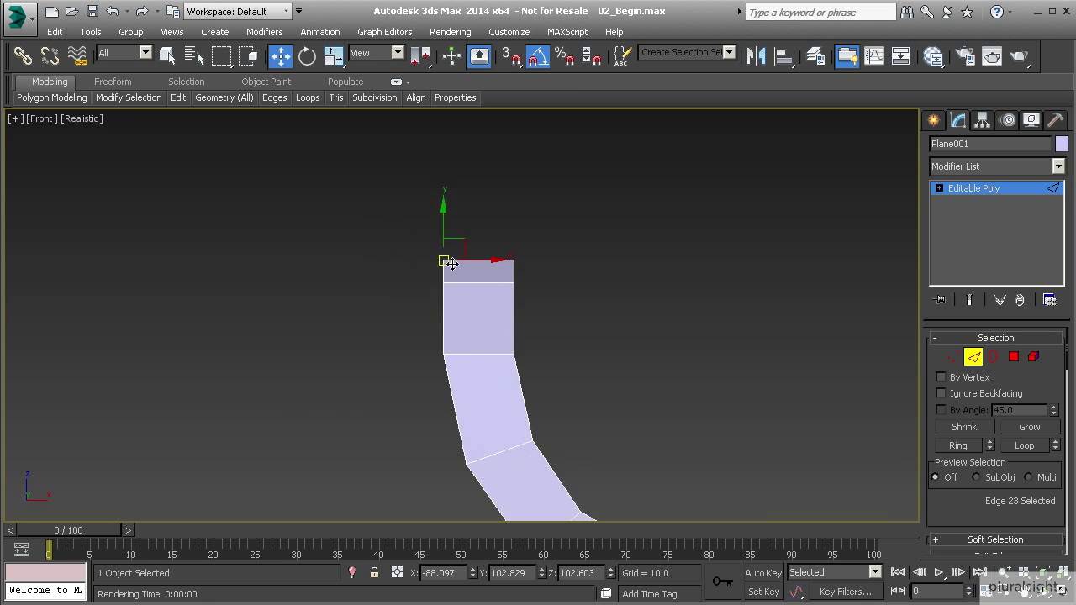
{"action": "middle_click_drag", "start_coordinate": [473, 286], "coordinate": [415, 267]}
{"action": "scroll", "coordinate": [415, 266], "scroll_direction": "down", "scroll_amount": 1}
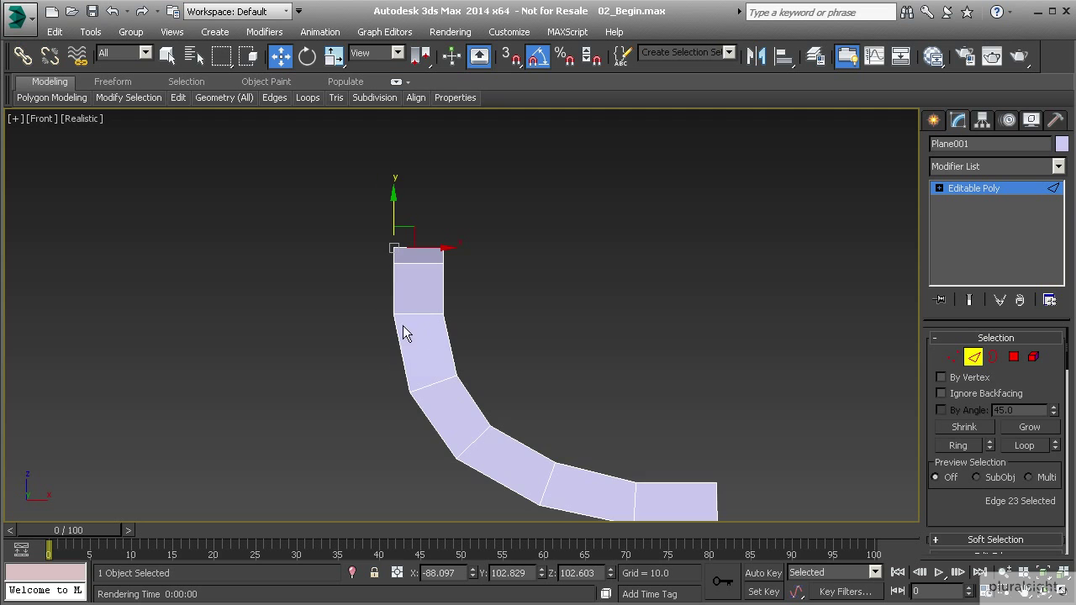
{"action": "middle_click_drag", "start_coordinate": [392, 323], "coordinate": [309, 279]}
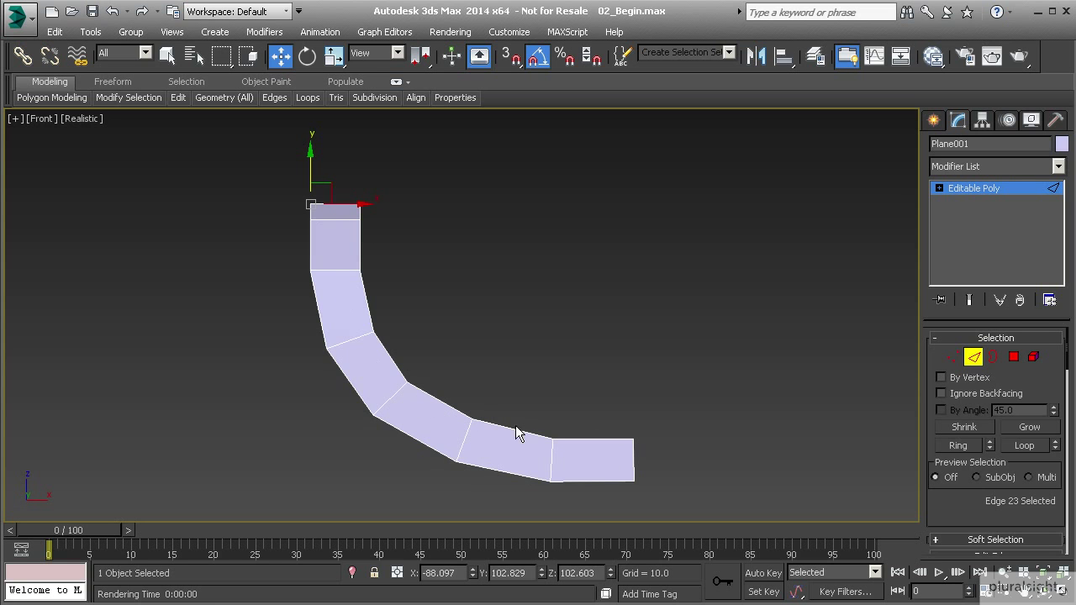
{"action": "key", "text": "p"}
{"action": "middle_click_drag", "start_coordinate": [343, 375], "coordinate": [357, 280], "text": "alt"}
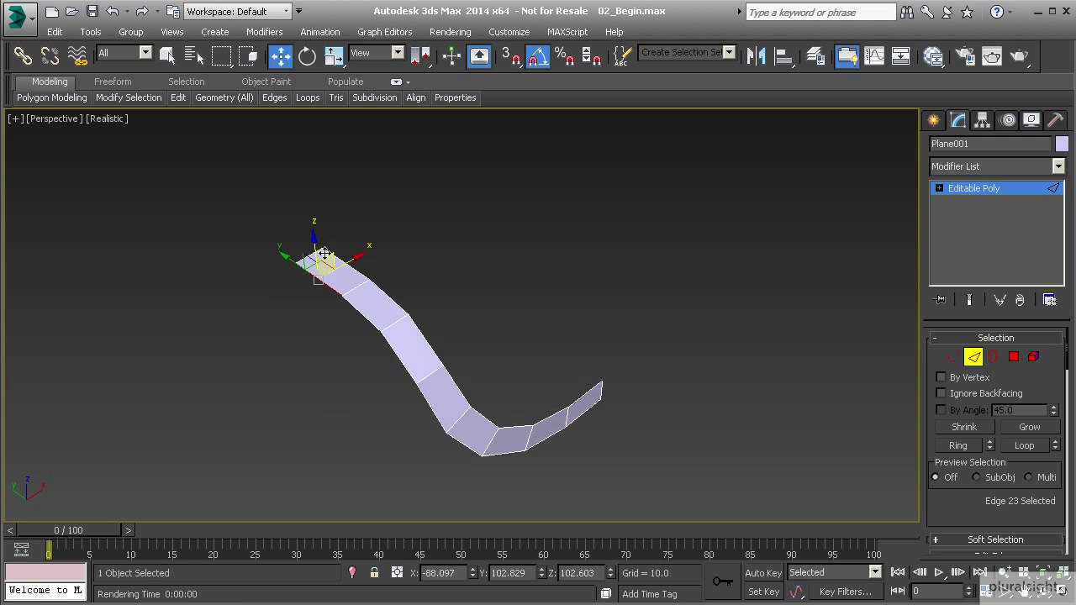
{"action": "middle_click_drag", "start_coordinate": [643, 410], "coordinate": [382, 252], "text": "alt"}
{"action": "middle_click_drag", "start_coordinate": [605, 437], "coordinate": [579, 446], "text": "alt"}
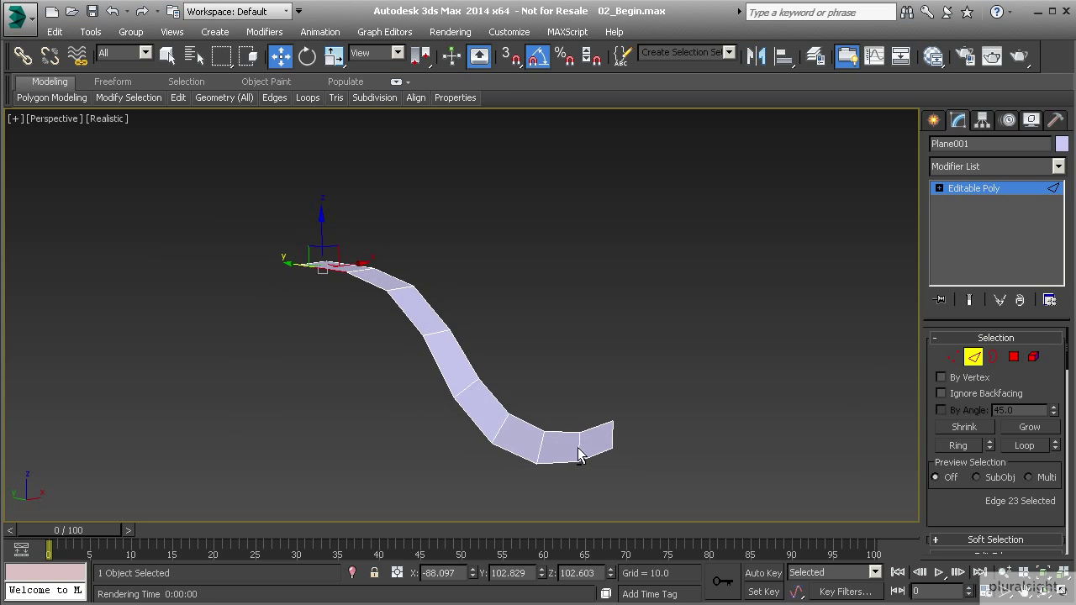
{"action": "middle_click_drag", "start_coordinate": [503, 424], "coordinate": [473, 418], "text": "alt"}
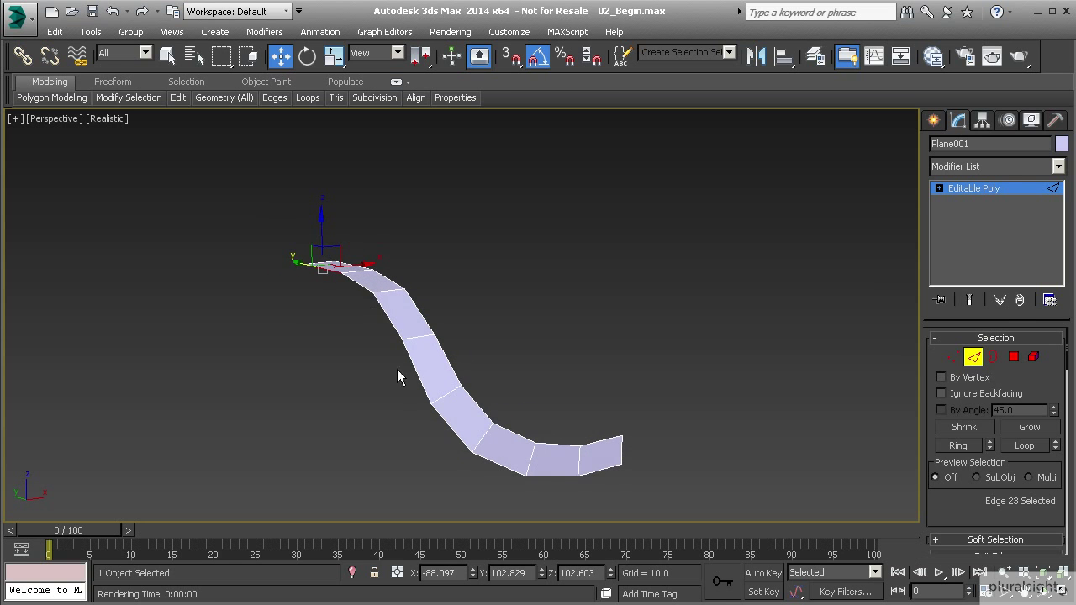
{"action": "middle_click_drag", "start_coordinate": [337, 274], "coordinate": [391, 271], "text": "alt"}
{"action": "middle_click_drag", "start_coordinate": [408, 379], "coordinate": [583, 473], "text": "alt"}
{"action": "middle_click_drag", "start_coordinate": [506, 363], "coordinate": [408, 299], "text": "alt"}
{"action": "middle_click_drag", "start_coordinate": [598, 469], "coordinate": [505, 394], "text": "alt"}
{"action": "mouse_move", "coordinate": [432, 306]}
{"action": "middle_mouse_down", "text": "alt"}
{"action": "mouse_move", "coordinate": [424, 320]}
{"action": "mouse_move", "coordinate": [416, 308]}
{"action": "middle_mouse_up", "text": "alt"}
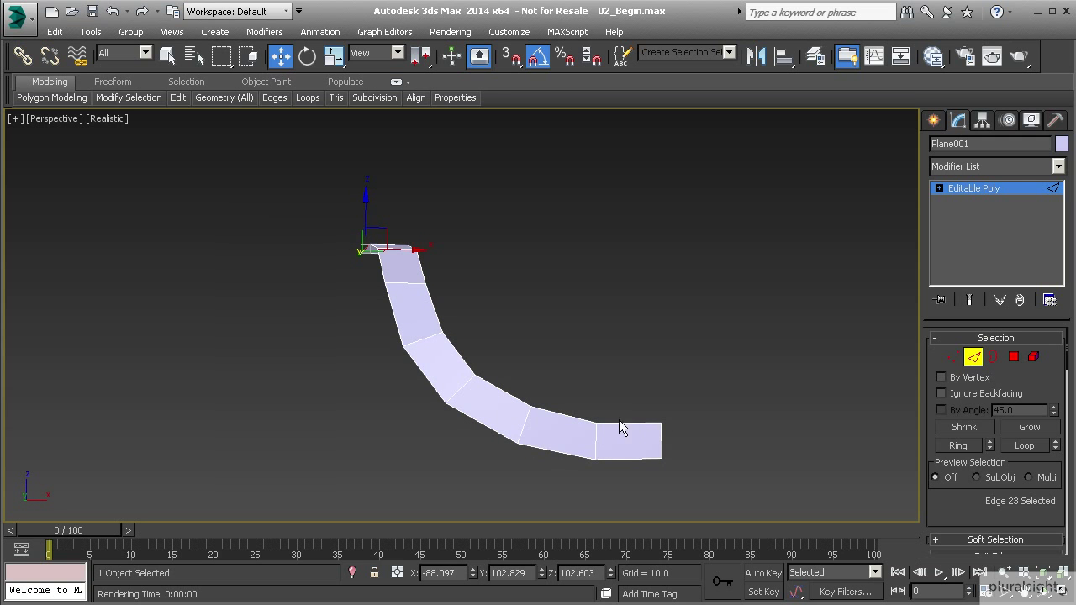
{"action": "middle_click_drag", "start_coordinate": [405, 279], "coordinate": [496, 299], "text": "alt"}
Step: Extend the strip's upper end edge backward along Y to add a segment, and shift the new edge sideways toward positive X
{"action": "left_click", "coordinate": [333, 241]}
{"action": "middle_click_drag", "start_coordinate": [323, 262], "coordinate": [448, 289]}
{"action": "left_click_drag", "start_coordinate": [403, 271], "coordinate": [328, 277], "text": "shift"}
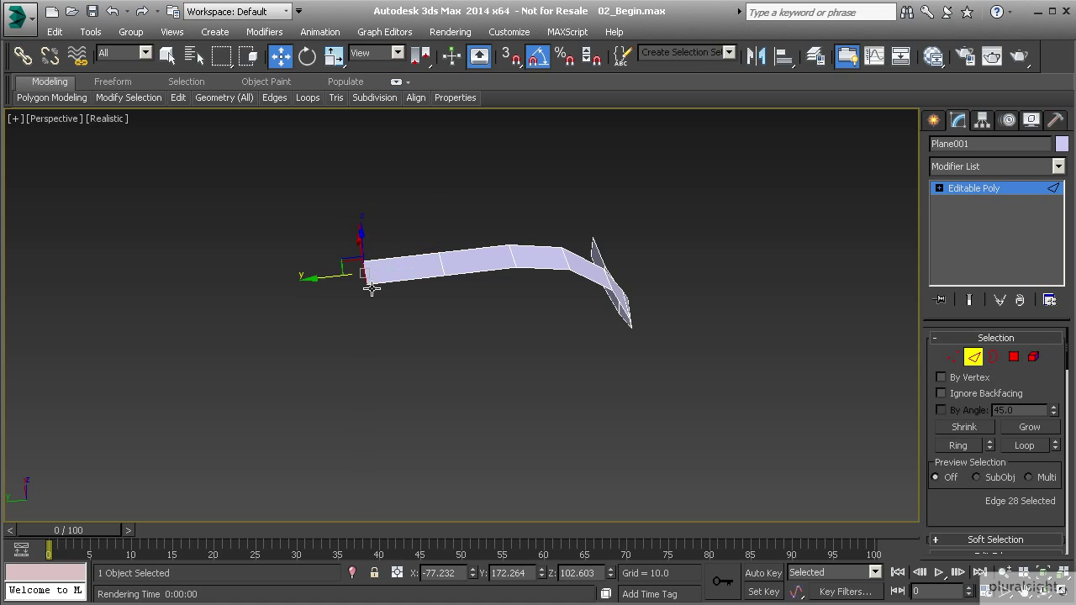
{"action": "key", "text": "t"}
{"action": "middle_click_drag", "start_coordinate": [367, 250], "coordinate": [353, 445]}
{"action": "middle_click_drag", "start_coordinate": [321, 197], "coordinate": [344, 356]}
{"action": "left_click_drag", "start_coordinate": [313, 256], "coordinate": [349, 267]}
Step: Adjust the vertices of the strip's last two crosswise edges in the top view to start a smooth sideways bend
{"action": "key", "text": "1"}
{"action": "left_click", "coordinate": [351, 265]}
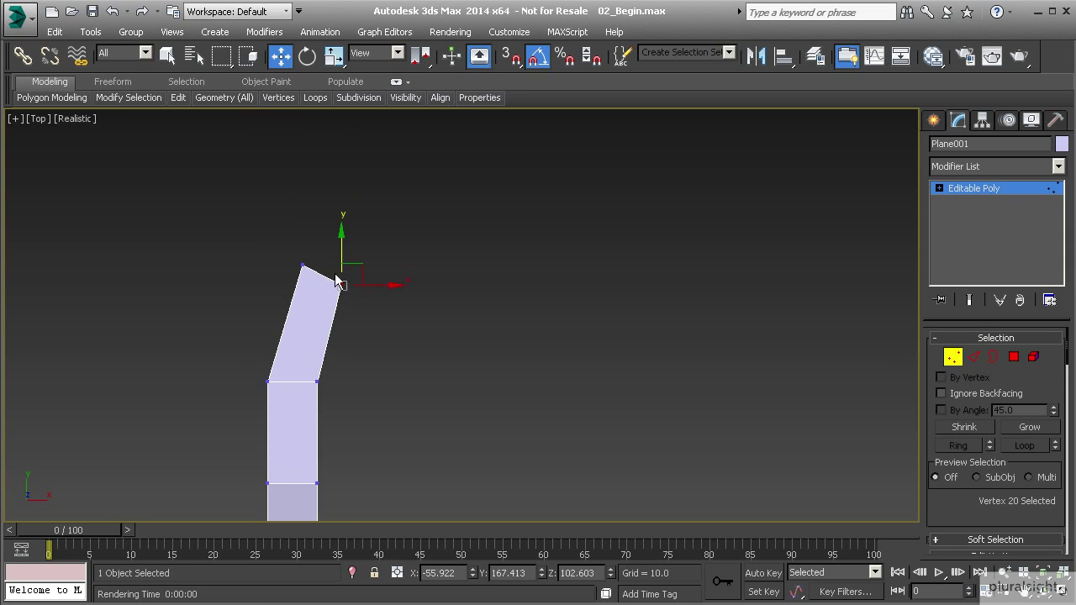
{"action": "middle_click_drag", "start_coordinate": [312, 321], "coordinate": [288, 254]}
{"action": "scroll", "coordinate": [289, 254], "scroll_direction": "up", "scroll_amount": 2}
{"action": "left_click_drag", "start_coordinate": [213, 304], "coordinate": [258, 356]}
{"action": "middle_click_drag", "start_coordinate": [257, 341], "coordinate": [286, 307]}
{"action": "left_click_drag", "start_coordinate": [253, 273], "coordinate": [253, 253]}
{"action": "middle_click_drag", "start_coordinate": [291, 315], "coordinate": [266, 305]}
{"action": "left_click_drag", "start_coordinate": [188, 112], "coordinate": [382, 313]}
{"action": "scroll", "coordinate": [383, 314], "scroll_direction": "down", "scroll_amount": 2}
{"action": "left_click_drag", "start_coordinate": [362, 240], "coordinate": [364, 240]}
{"action": "middle_click_drag", "start_coordinate": [362, 239], "coordinate": [346, 263]}
Step: Extend the end edge diagonally to add another bend segment, and adjust the inner vertices at both ends of that segment
{"action": "key", "text": "2"}
{"action": "left_click", "coordinate": [321, 221]}
{"action": "left_click_drag", "start_coordinate": [337, 203], "coordinate": [423, 138], "text": "shift"}
{"action": "key", "text": "1"}
{"action": "left_click", "coordinate": [340, 227]}
{"action": "left_click_drag", "start_coordinate": [360, 208], "coordinate": [359, 216]}
{"action": "left_click", "coordinate": [423, 167]}
{"action": "left_click_drag", "start_coordinate": [441, 157], "coordinate": [531, 123]}
Step: Extend the end edge farther around the bend toward positive X, and reposition its outer and inner vertices
{"action": "key", "text": "2"}
{"action": "left_click", "coordinate": [398, 164]}
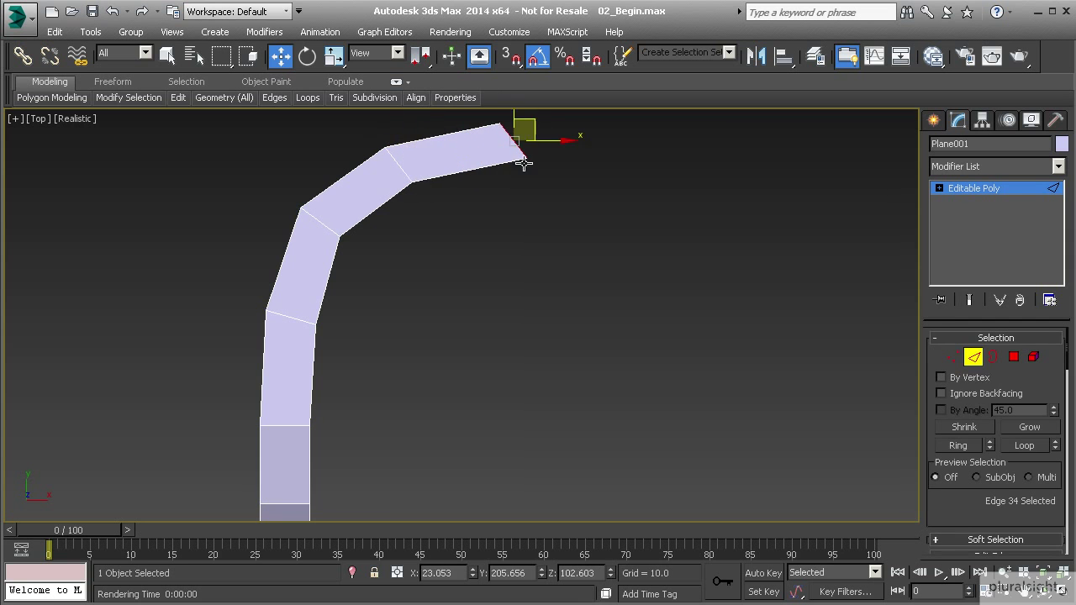
{"action": "key", "text": "1"}
{"action": "middle_click_drag", "start_coordinate": [509, 195], "coordinate": [423, 184]}
{"action": "left_click", "coordinate": [433, 179]}
{"action": "left_click", "coordinate": [409, 145]}
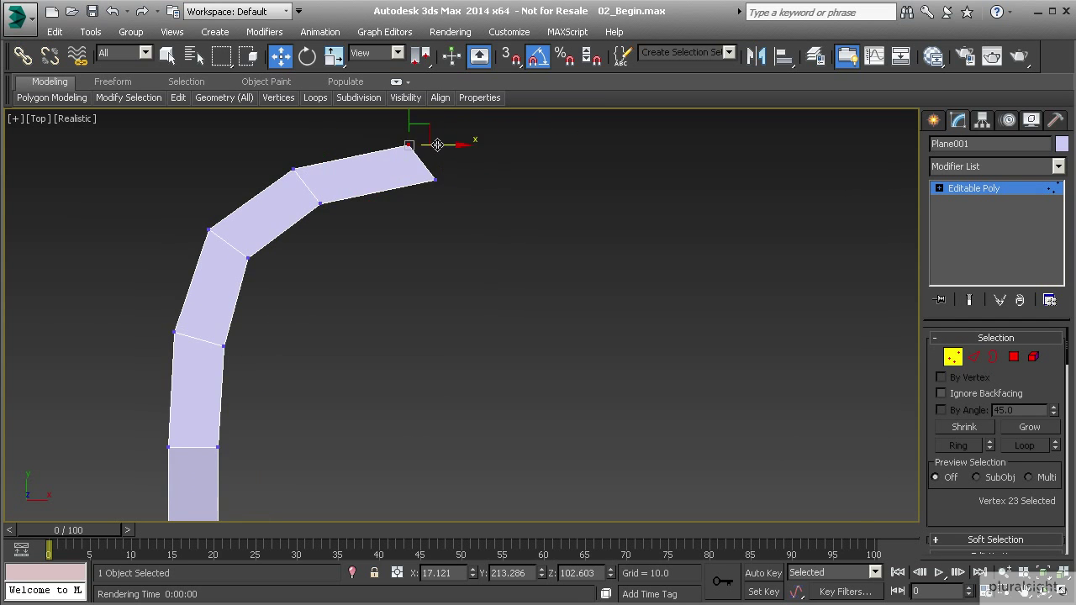
{"action": "middle_click_drag", "start_coordinate": [437, 146], "coordinate": [429, 192]}
{"action": "left_click_drag", "start_coordinate": [417, 168], "coordinate": [436, 161]}
{"action": "left_click", "coordinate": [427, 224]}
{"action": "left_click_drag", "start_coordinate": [449, 206], "coordinate": [440, 206]}
Step: Extend the end edge along X to add a straight segment, and adjust the new end's inner vertex
{"action": "middle_click_drag", "start_coordinate": [435, 224], "coordinate": [378, 230]}
{"action": "key", "text": "2"}
{"action": "left_click_drag", "start_coordinate": [365, 211], "coordinate": [488, 249], "text": "shift"}
{"action": "key", "text": "1"}
{"action": "left_click", "coordinate": [470, 230]}
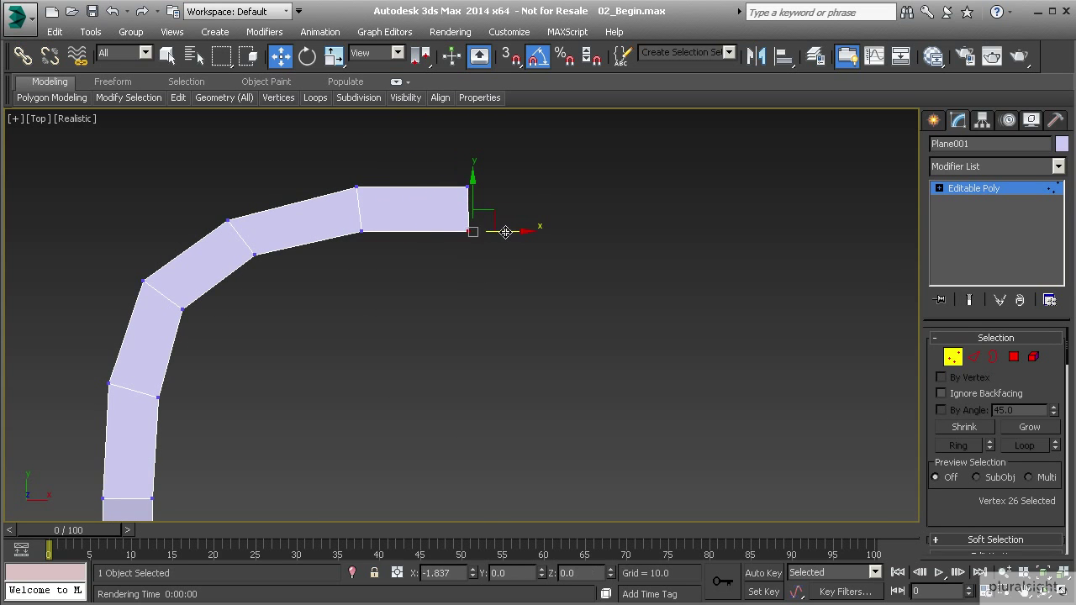
Step: Move the inner vertex two segments back from the end outward, and fine-tune the end's inner vertex along X
{"action": "left_click", "coordinate": [255, 254]}
{"action": "left_click_drag", "start_coordinate": [276, 234], "coordinate": [270, 238]}
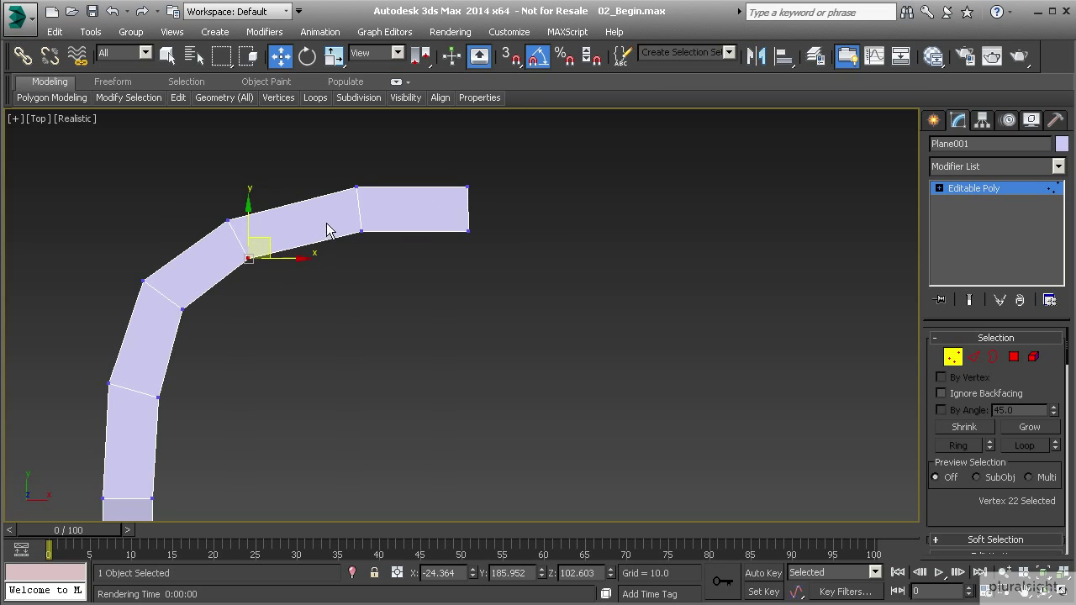
{"action": "middle_click_drag", "start_coordinate": [394, 236], "coordinate": [362, 219]}
{"action": "scroll", "coordinate": [363, 227], "scroll_direction": "up", "scroll_amount": 2}
{"action": "left_click", "coordinate": [466, 213]}
{"action": "left_click_drag", "start_coordinate": [489, 213], "coordinate": [490, 212]}
{"action": "middle_click_drag", "start_coordinate": [269, 229], "coordinate": [382, 206]}
{"action": "scroll", "coordinate": [381, 207], "scroll_direction": "down", "scroll_amount": 2}
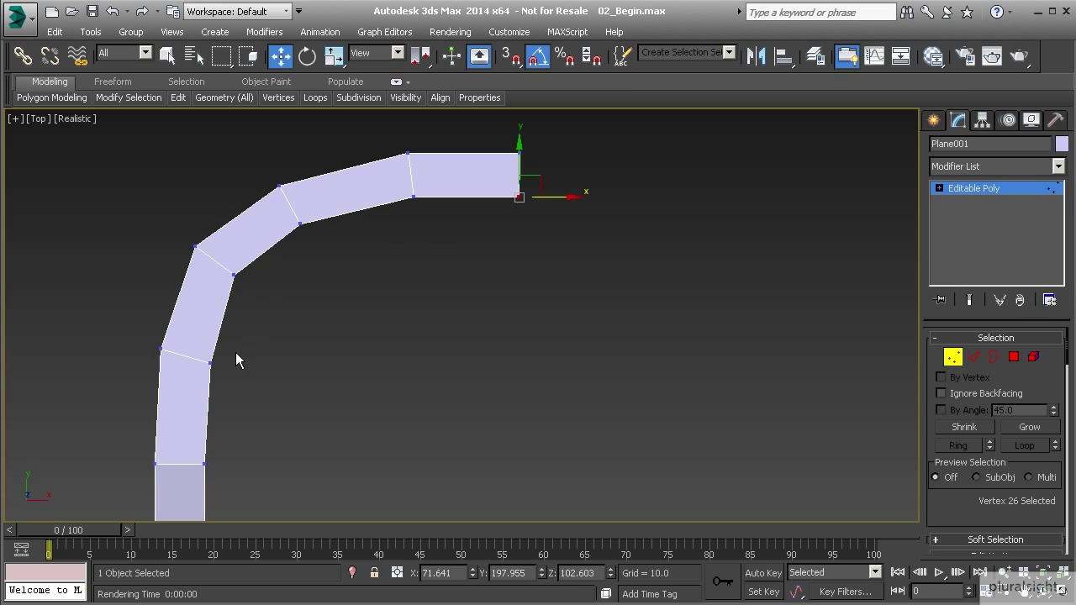
Step: Even out the middle of the bend by moving its inner vertex and the next outer vertex toward the strip's end
{"action": "left_click", "coordinate": [234, 274]}
{"action": "left_click_drag", "start_coordinate": [253, 259], "coordinate": [258, 255]}
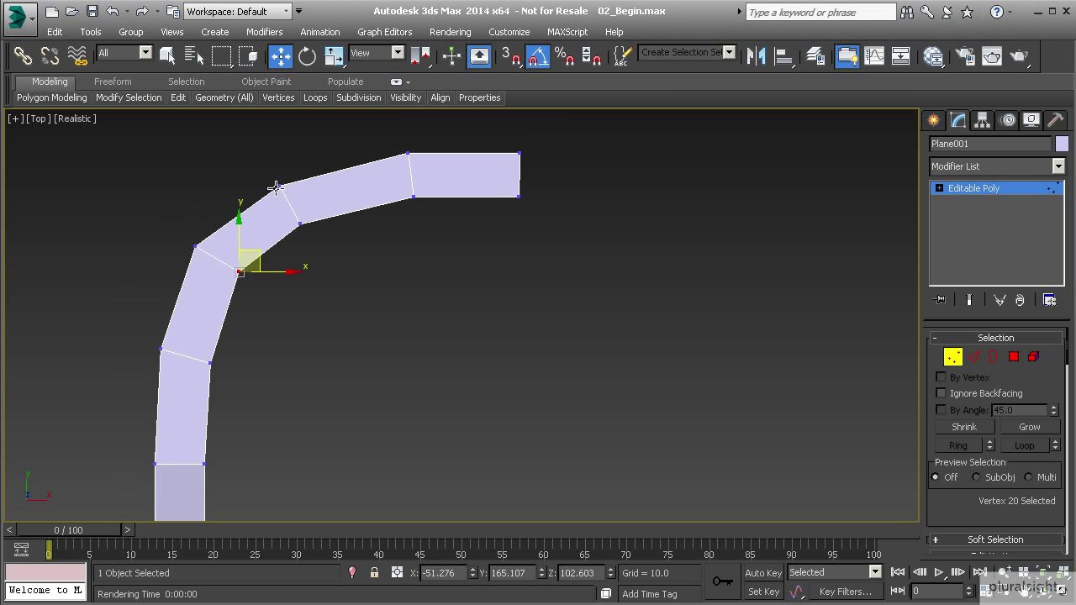
{"action": "left_click_drag", "start_coordinate": [243, 173], "coordinate": [298, 166]}
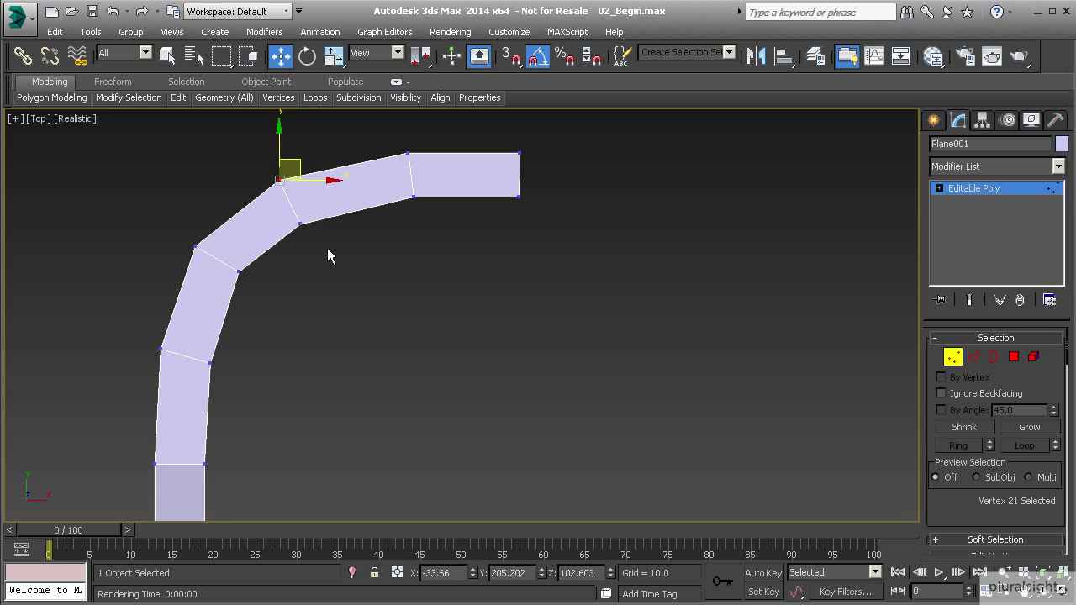
{"action": "scroll", "coordinate": [457, 261], "scroll_direction": "down", "scroll_amount": 2}
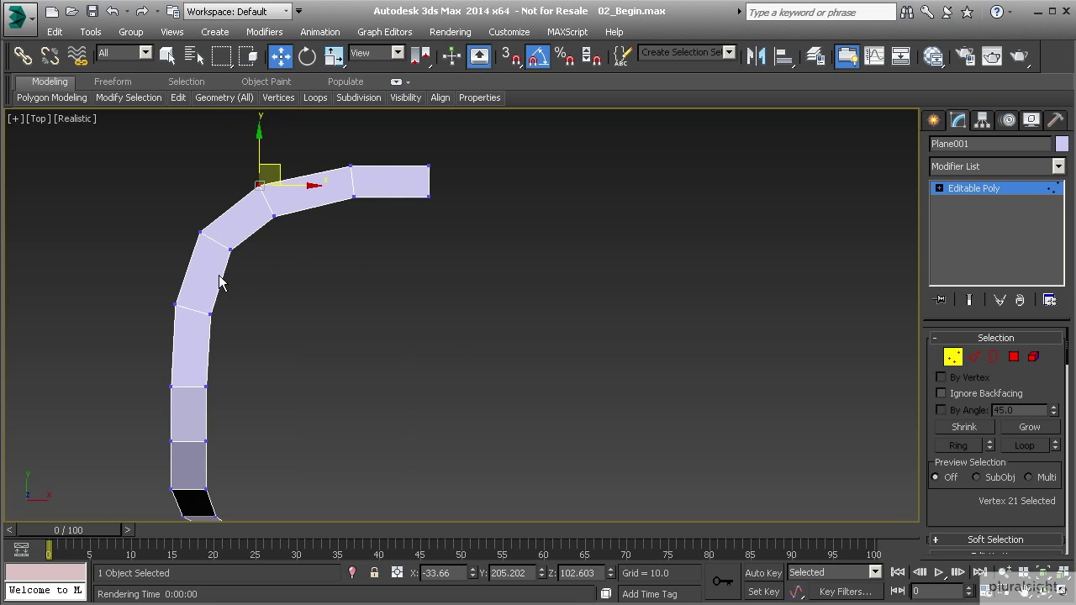
{"action": "middle_click_drag", "start_coordinate": [239, 365], "coordinate": [279, 305]}
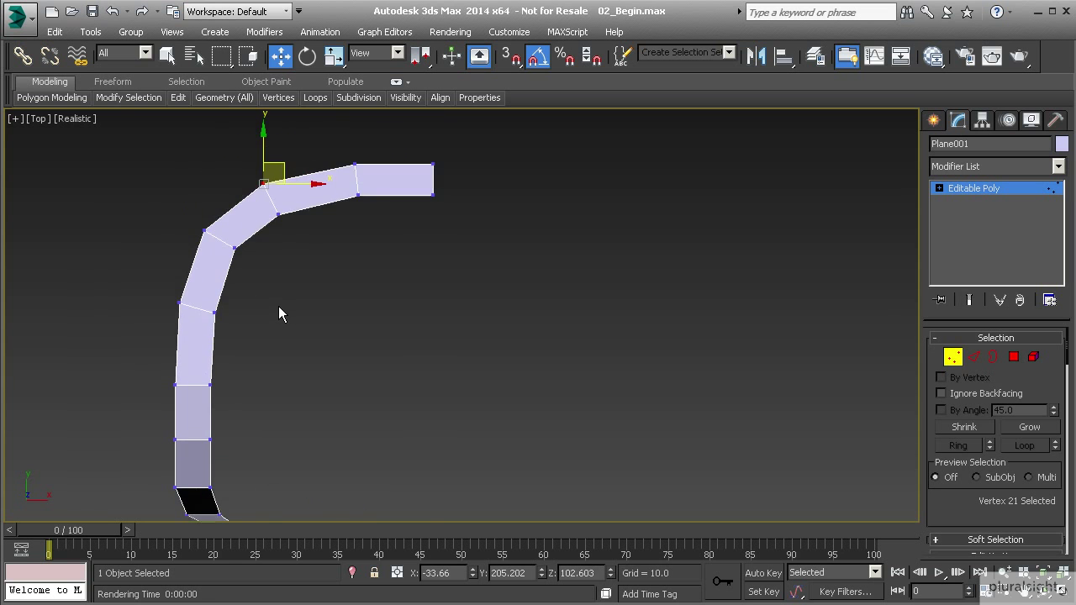
Step: Select the lower end edge in the perspective view and expand the selection to the full ring of crosswise edges
{"action": "key", "text": "p"}
{"action": "scroll", "coordinate": [221, 345], "scroll_direction": "down", "scroll_amount": 2}
{"action": "middle_click_drag", "start_coordinate": [297, 283], "coordinate": [345, 198], "text": "alt"}
{"action": "middle_click_drag", "start_coordinate": [398, 251], "coordinate": [316, 242], "text": "alt"}
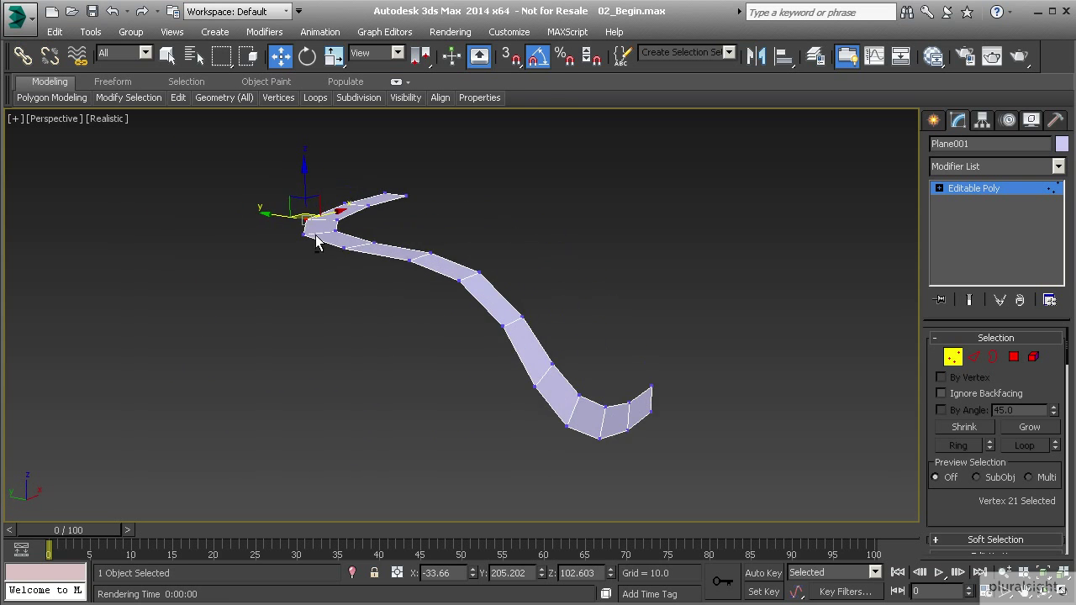
{"action": "middle_click_drag", "start_coordinate": [386, 265], "coordinate": [373, 265], "text": "alt"}
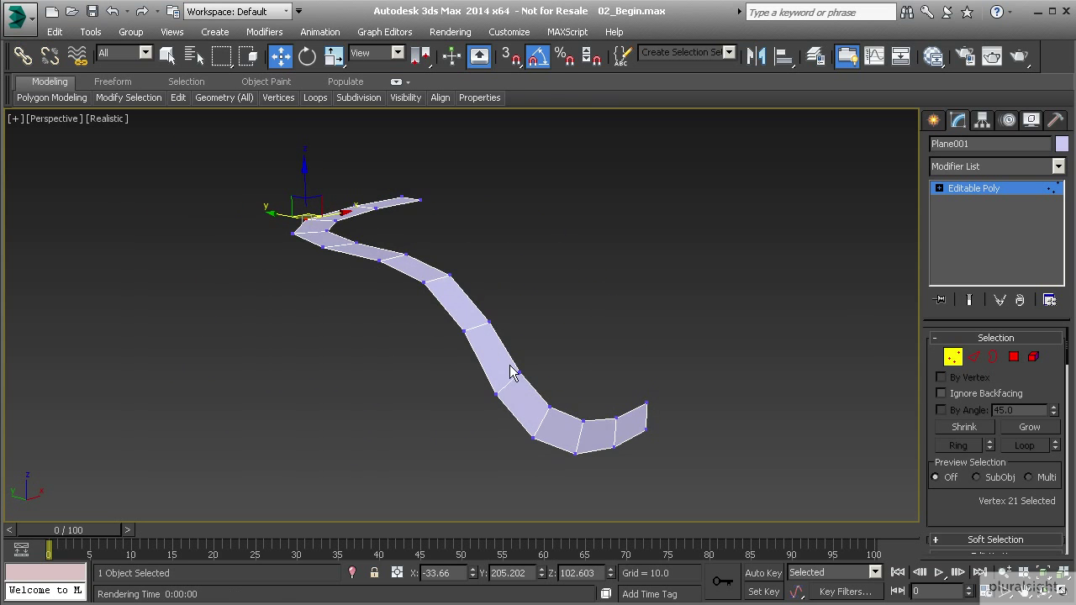
{"action": "middle_click_drag", "start_coordinate": [529, 380], "coordinate": [367, 312], "text": "alt"}
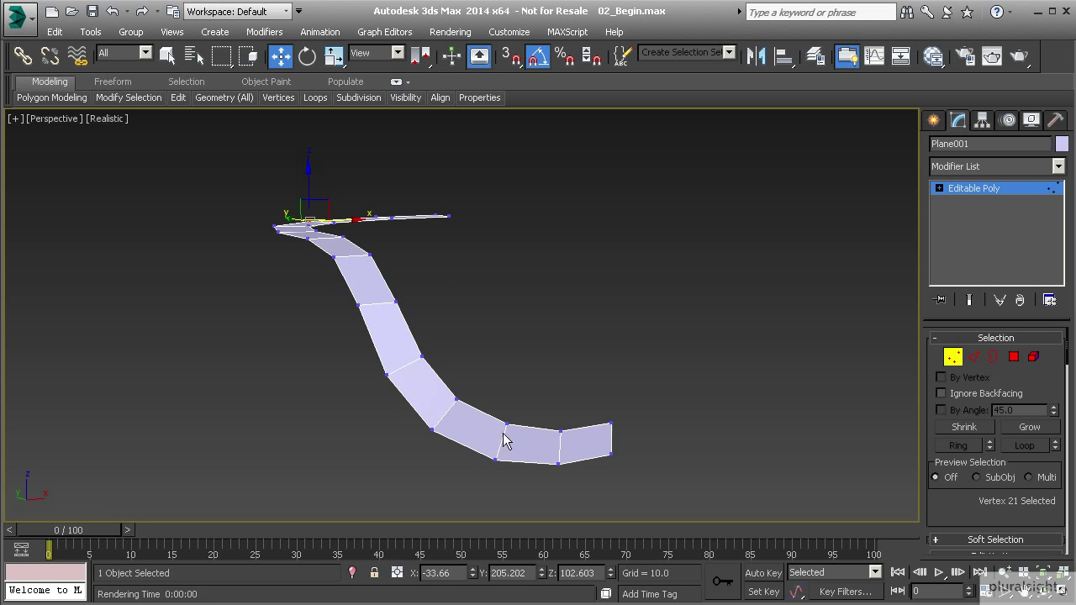
{"action": "left_click", "coordinate": [975, 359]}
{"action": "left_click", "coordinate": [612, 440]}
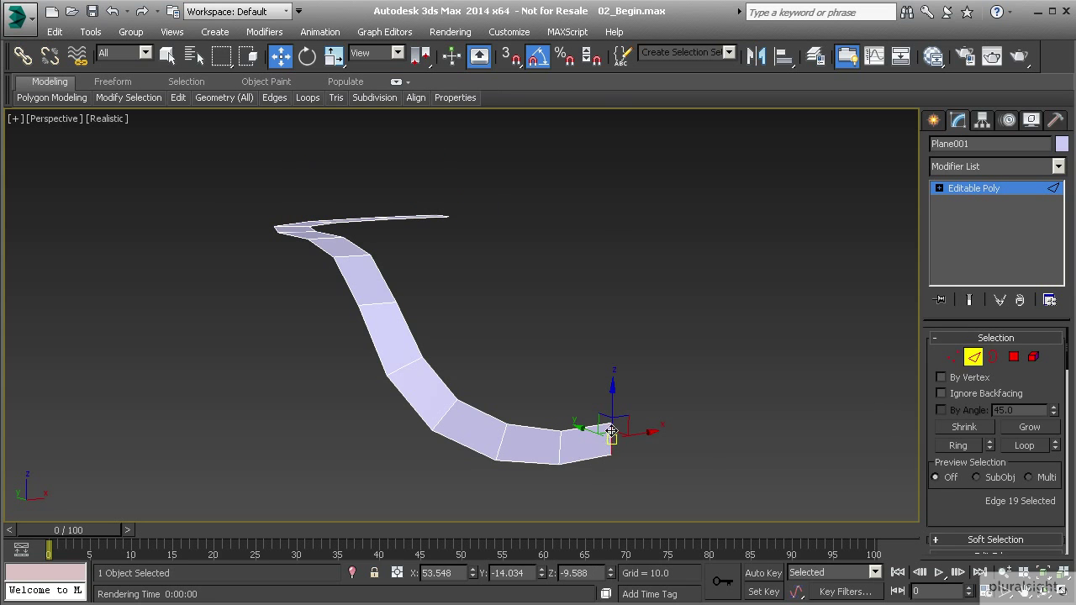
{"action": "middle_click_drag", "start_coordinate": [611, 430], "coordinate": [561, 420]}
{"action": "left_click", "coordinate": [964, 448]}
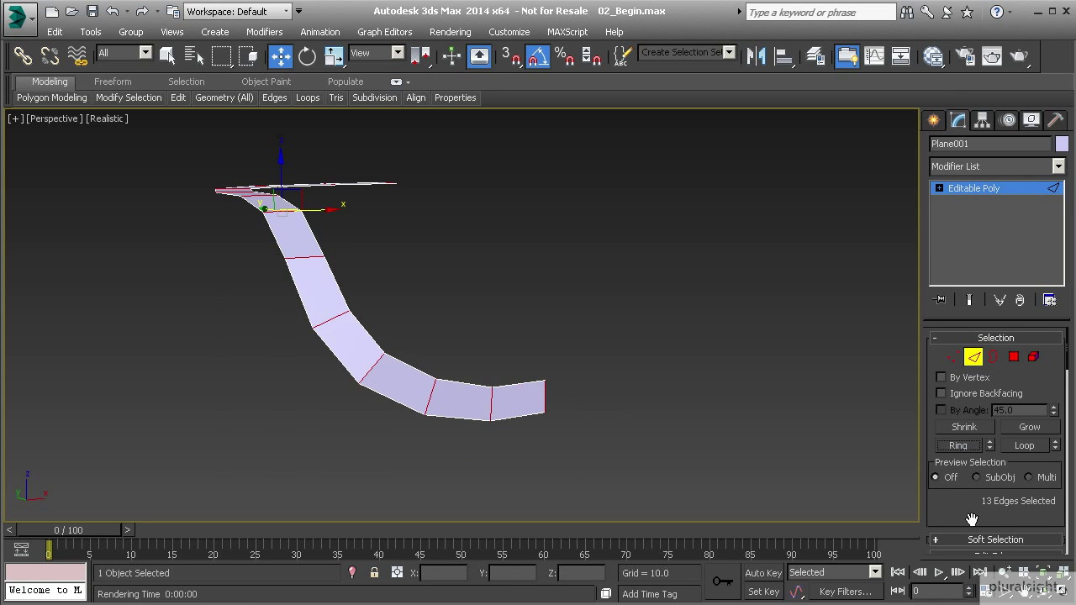
Step: Connect the selected edges with 1 segment at slide 0 to run a lengthwise edge line down the strip's centre
{"action": "scroll", "coordinate": [971, 520], "scroll_direction": "down", "scroll_amount": 5}
{"action": "left_click", "coordinate": [1051, 515]}
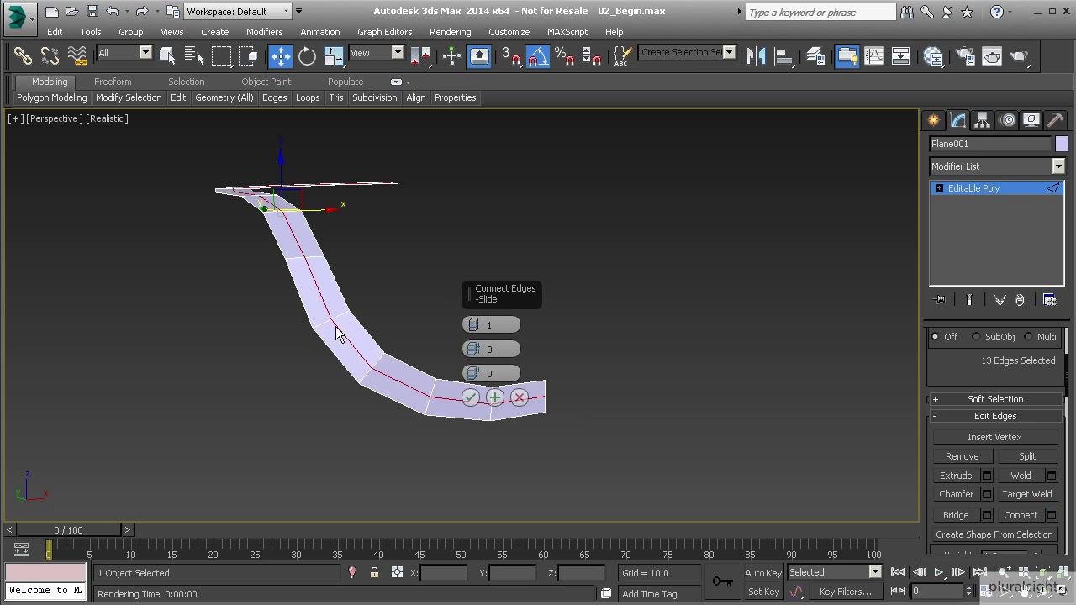
{"action": "left_click", "coordinate": [471, 398]}
{"action": "middle_click_drag", "start_coordinate": [474, 401], "coordinate": [234, 171], "text": "alt"}
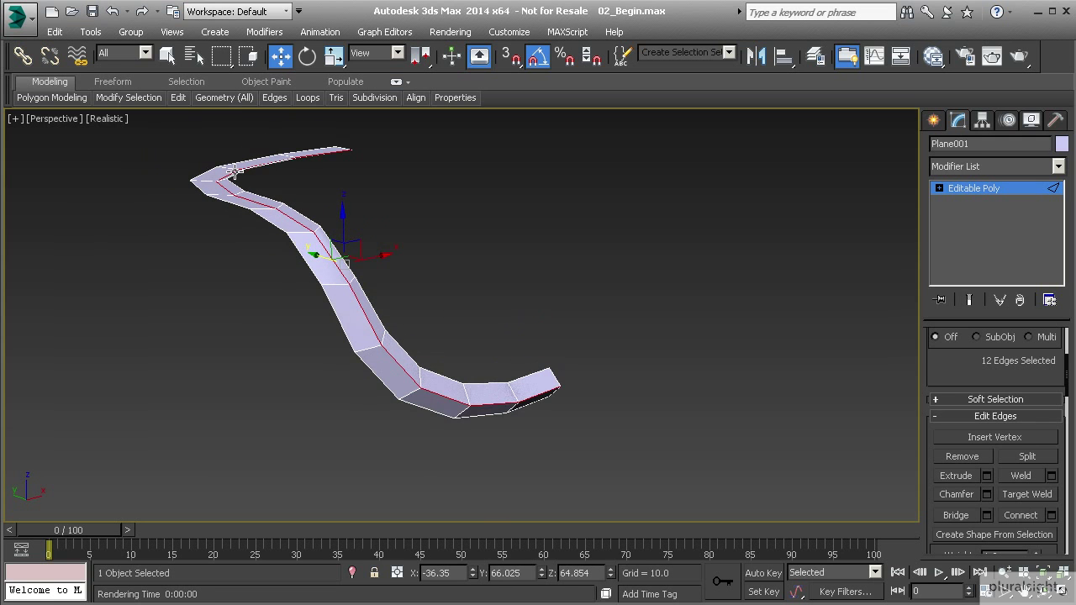
{"action": "left_click_drag", "start_coordinate": [234, 172], "coordinate": [318, 274]}
Step: Select the six centre edges along the strip's lower half and shift them along Y to form a ridge
{"action": "left_click", "coordinate": [331, 271]}
{"action": "left_click", "coordinate": [351, 311], "text": "ctrl"}
{"action": "left_click", "coordinate": [400, 370], "text": "ctrl"}
{"action": "left_click", "coordinate": [437, 388], "text": "ctrl"}
{"action": "left_click", "coordinate": [484, 399], "text": "ctrl"}
{"action": "left_click", "coordinate": [528, 392], "text": "ctrl"}
{"action": "middle_click_drag", "start_coordinate": [372, 309], "coordinate": [412, 344], "text": "alt"}
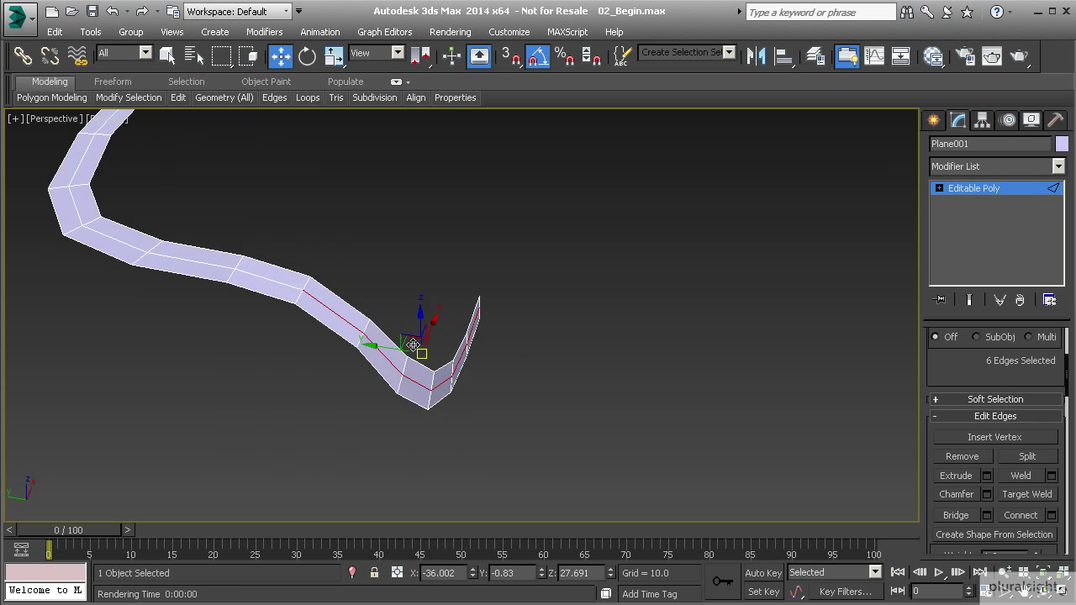
{"action": "left_click_drag", "start_coordinate": [384, 349], "coordinate": [395, 346]}
Step: Select the six centre edges along the strip's upper half and raise them along Z to continue the ridge
{"action": "left_click", "coordinate": [277, 284]}
{"action": "left_click", "coordinate": [161, 256], "text": "ctrl"}
{"action": "left_click", "coordinate": [96, 232], "text": "ctrl"}
{"action": "left_click", "coordinate": [80, 202], "text": "ctrl"}
{"action": "left_click", "coordinate": [71, 164], "text": "ctrl"}
{"action": "middle_click_drag", "start_coordinate": [71, 151], "coordinate": [122, 181], "text": "alt"}
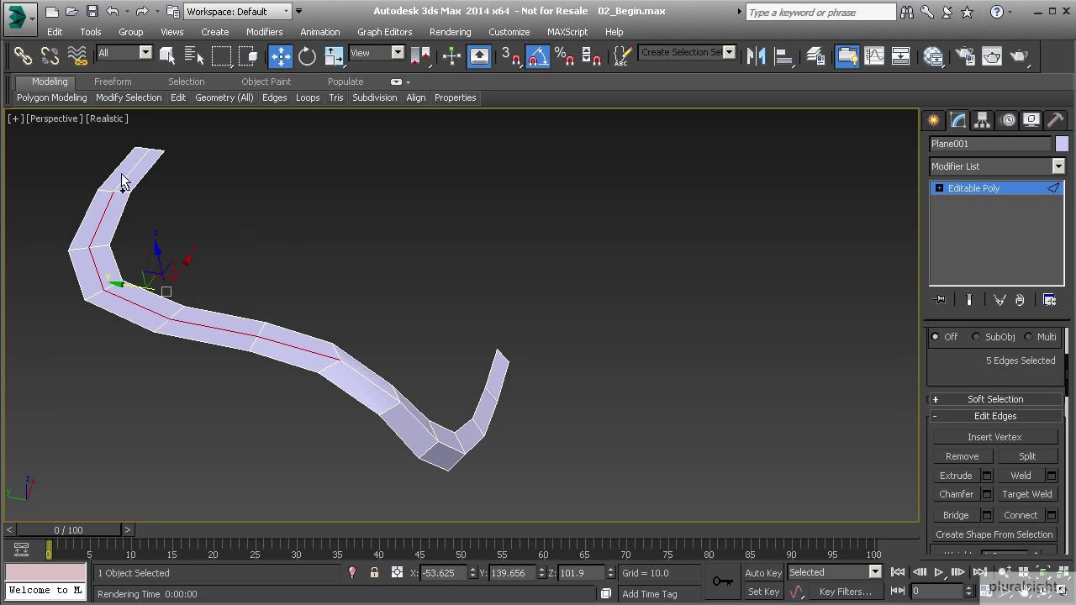
{"action": "left_click", "coordinate": [130, 171], "text": "ctrl"}
{"action": "left_click_drag", "start_coordinate": [154, 227], "coordinate": [148, 215]}
Step: Reposition the two centre-line vertices where the strip bends down from its upper section, moving them in the YZ plane
{"action": "middle_click_drag", "start_coordinate": [185, 235], "coordinate": [272, 269], "text": "alt"}
{"action": "scroll", "coordinate": [277, 274], "scroll_direction": "up", "scroll_amount": 3}
{"action": "key", "text": "1"}
{"action": "left_click", "coordinate": [265, 269]}
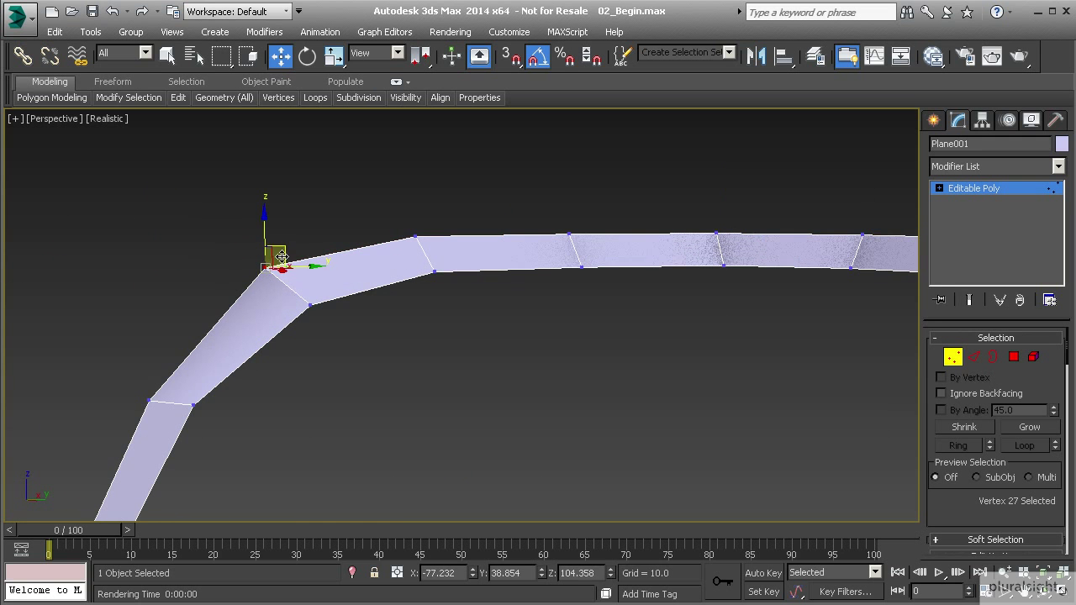
{"action": "left_click_drag", "start_coordinate": [294, 245], "coordinate": [298, 247]}
{"action": "middle_click_drag", "start_coordinate": [298, 247], "coordinate": [479, 252], "text": "alt"}
{"action": "left_click", "coordinate": [395, 394]}
{"action": "middle_click_drag", "start_coordinate": [395, 394], "coordinate": [396, 385], "text": "alt"}
{"action": "left_click_drag", "start_coordinate": [383, 371], "coordinate": [381, 361]}
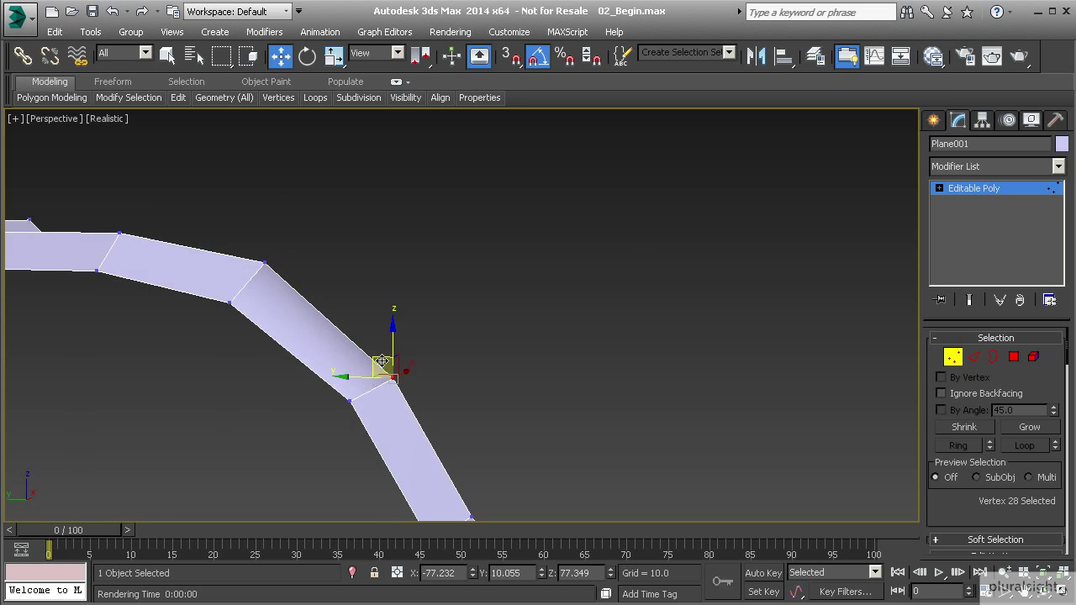
{"action": "key", "text": "l"}
{"action": "scroll", "coordinate": [367, 358], "scroll_direction": "down", "scroll_amount": 5}
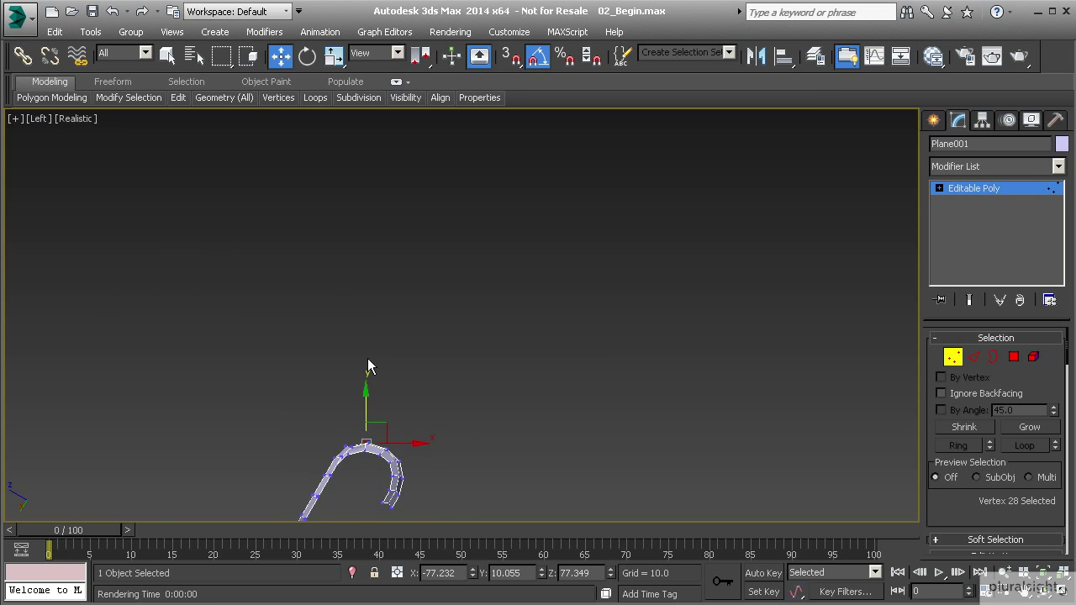
{"action": "middle_click_drag", "start_coordinate": [367, 428], "coordinate": [399, 324]}
{"action": "scroll", "coordinate": [365, 359], "scroll_direction": "up", "scroll_amount": 4}
{"action": "middle_click_drag", "start_coordinate": [512, 279], "coordinate": [422, 338], "text": "alt"}
{"action": "key", "text": "l"}
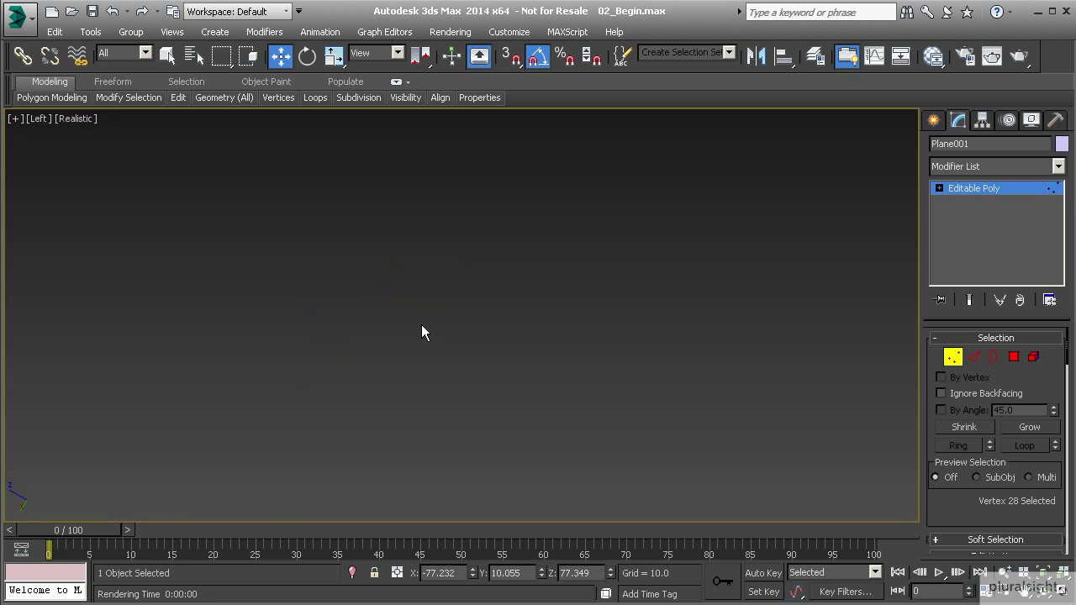
{"action": "key", "text": "shift+z"}
{"action": "key", "text": "shift+z"}
Step: Set the viewport's visual style to Shaded and try to switch to the Left view centred on the selected vertex
{"action": "left_click", "coordinate": [86, 119]}
{"action": "left_click", "coordinate": [112, 151]}
{"action": "mouse_move", "coordinate": [385, 341]}
{"action": "middle_mouse_down"}
{"action": "mouse_move", "coordinate": [307, 228]}
{"action": "mouse_move", "coordinate": [321, 262]}
{"action": "mouse_move", "coordinate": [481, 316]}
{"action": "mouse_move", "coordinate": [356, 339]}
{"action": "mouse_move", "coordinate": [378, 335]}
{"action": "middle_mouse_up"}
{"action": "key", "text": "l"}
{"action": "key", "text": "z"}
{"action": "scroll", "coordinate": [447, 316], "scroll_direction": "down", "scroll_amount": 3}
{"action": "key", "text": "v"}
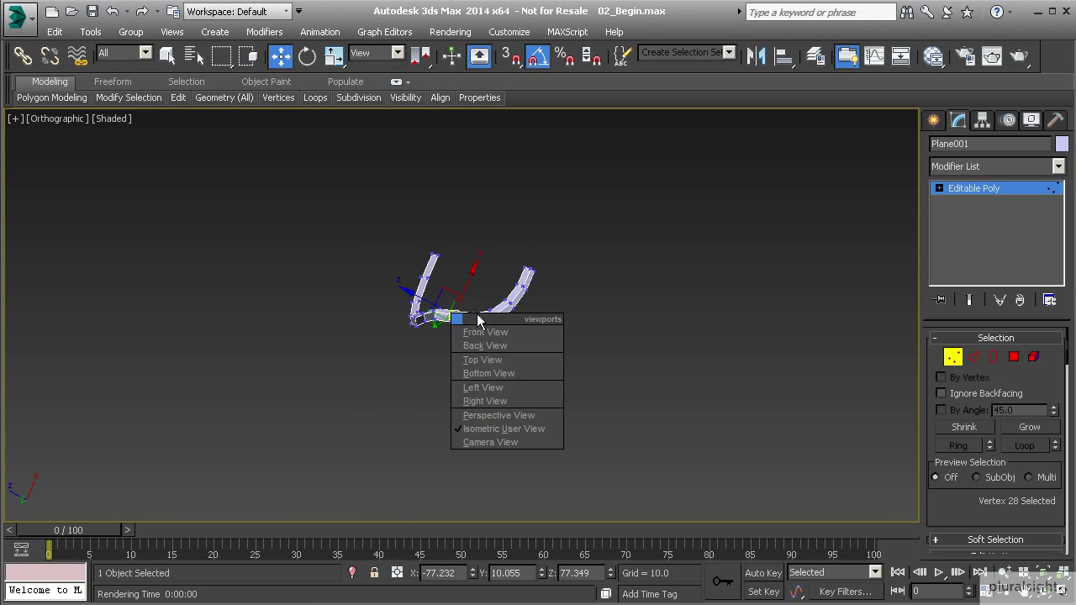
{"action": "left_click", "coordinate": [491, 387]}
{"action": "key", "text": "z"}
{"action": "scroll", "coordinate": [422, 320], "scroll_direction": "down", "scroll_amount": 3}
{"action": "middle_click_drag", "start_coordinate": [365, 259], "coordinate": [327, 313], "text": "alt"}
{"action": "middle_click_drag", "start_coordinate": [511, 224], "coordinate": [332, 157], "text": "alt"}
{"action": "middle_click_drag", "start_coordinate": [547, 244], "coordinate": [446, 307], "text": "alt"}
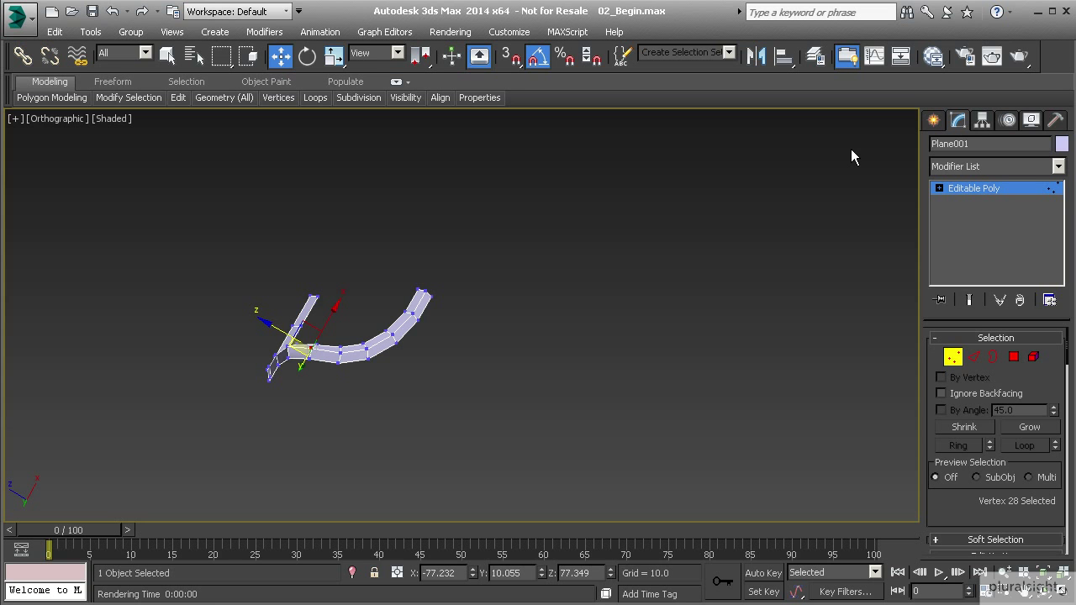
Step: Show the ViewCube through the viewport configuration and align the view to its Left face
{"action": "left_click", "coordinate": [173, 33]}
{"action": "left_click", "coordinate": [205, 85]}
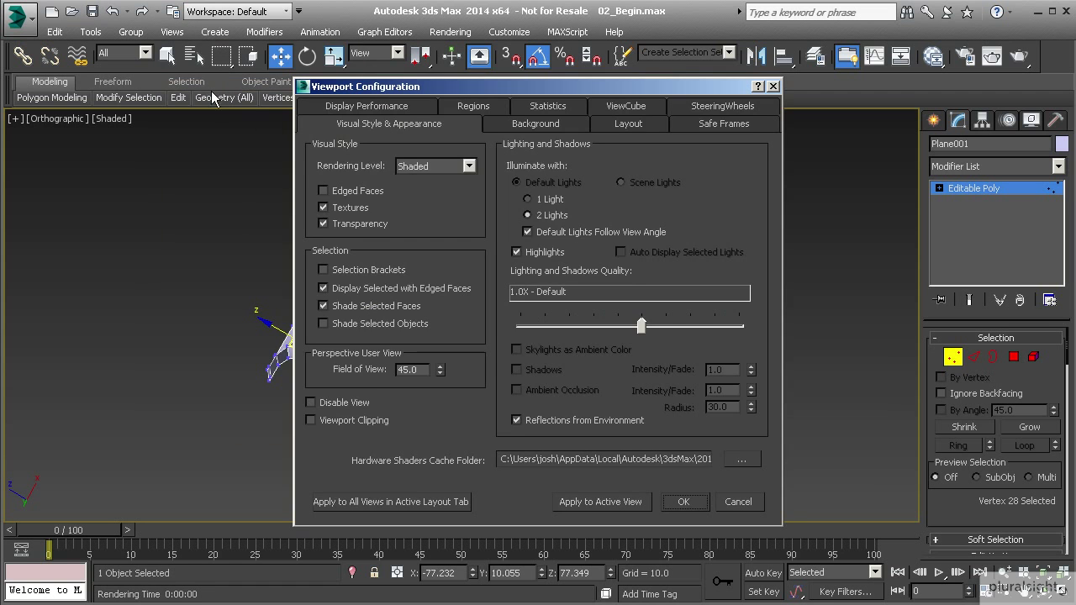
{"action": "left_click", "coordinate": [627, 109]}
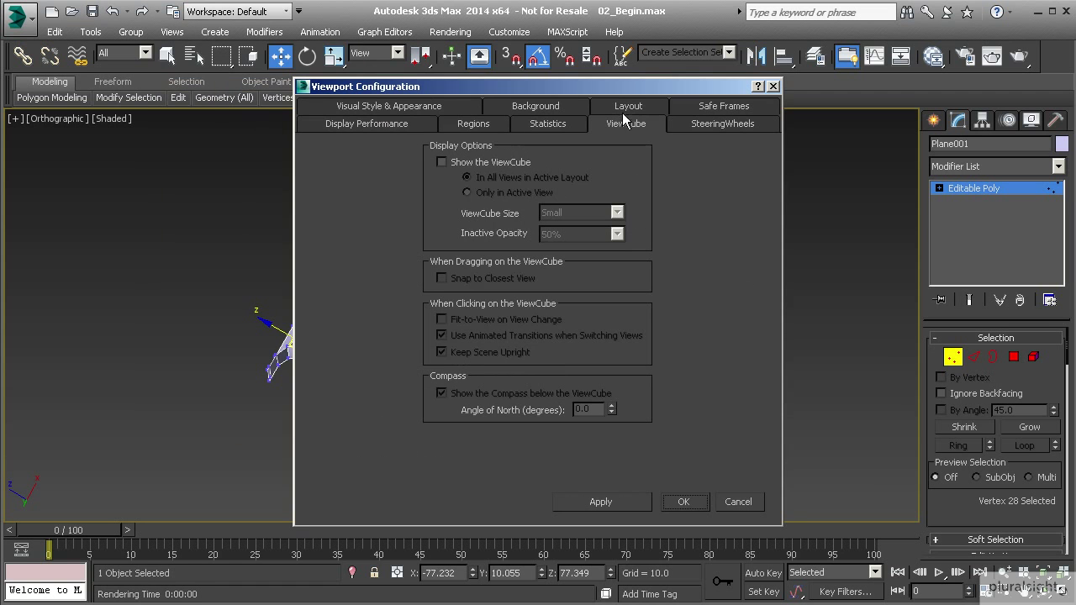
{"action": "left_click", "coordinate": [442, 162]}
{"action": "left_click", "coordinate": [682, 500]}
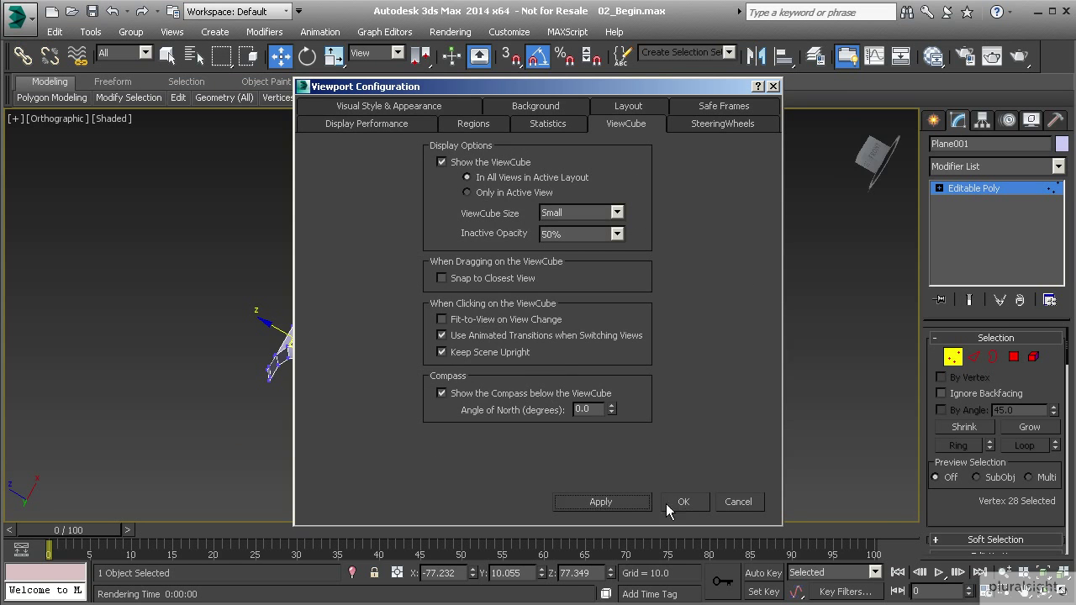
{"action": "left_click", "coordinate": [858, 159]}
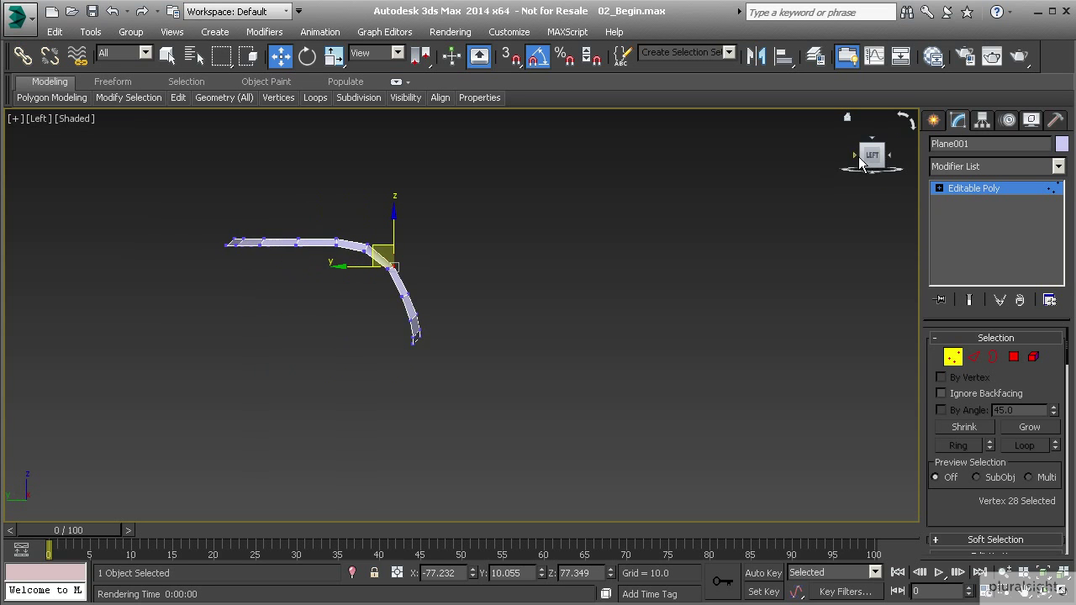
Step: Raise the centre-line vertex at the downward bend slightly and shift the centre-line vertex below it outward and up
{"action": "scroll", "coordinate": [412, 257], "scroll_direction": "up", "scroll_amount": 8}
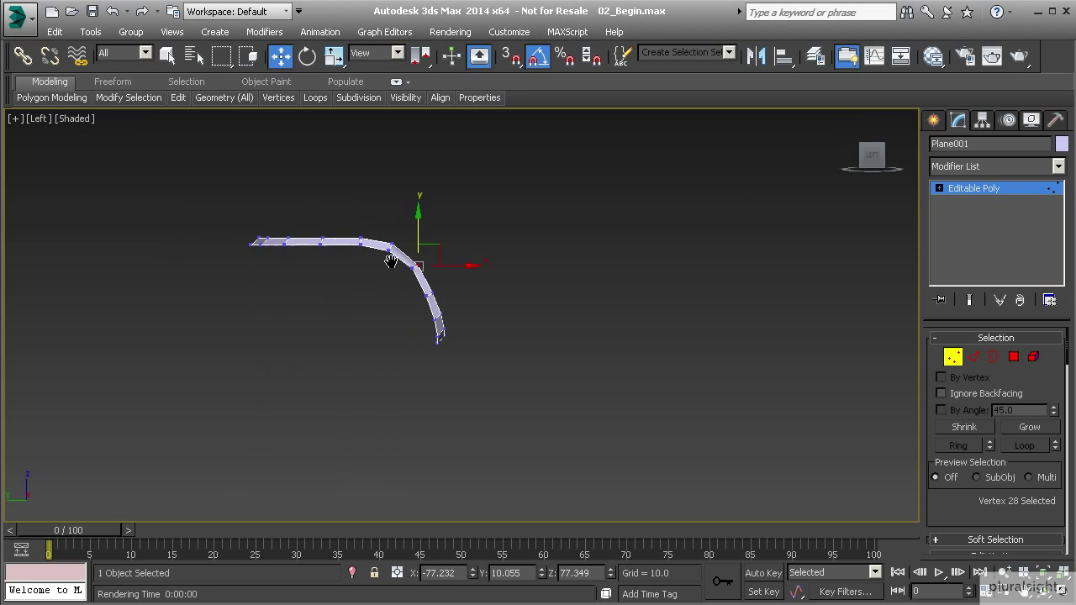
{"action": "middle_click_drag", "start_coordinate": [441, 277], "coordinate": [518, 277]}
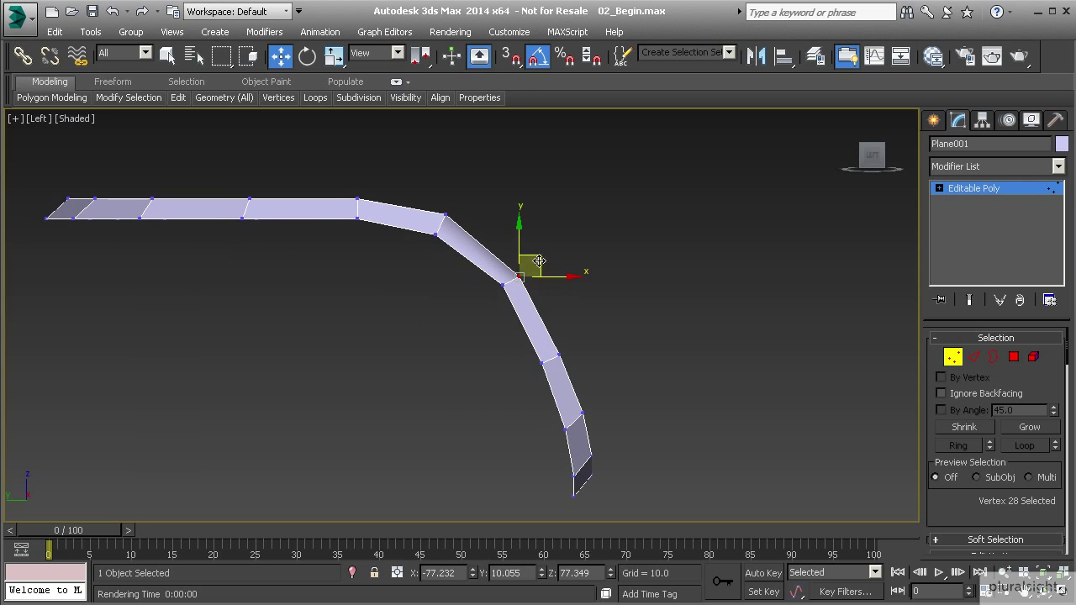
{"action": "left_click_drag", "start_coordinate": [538, 259], "coordinate": [538, 254]}
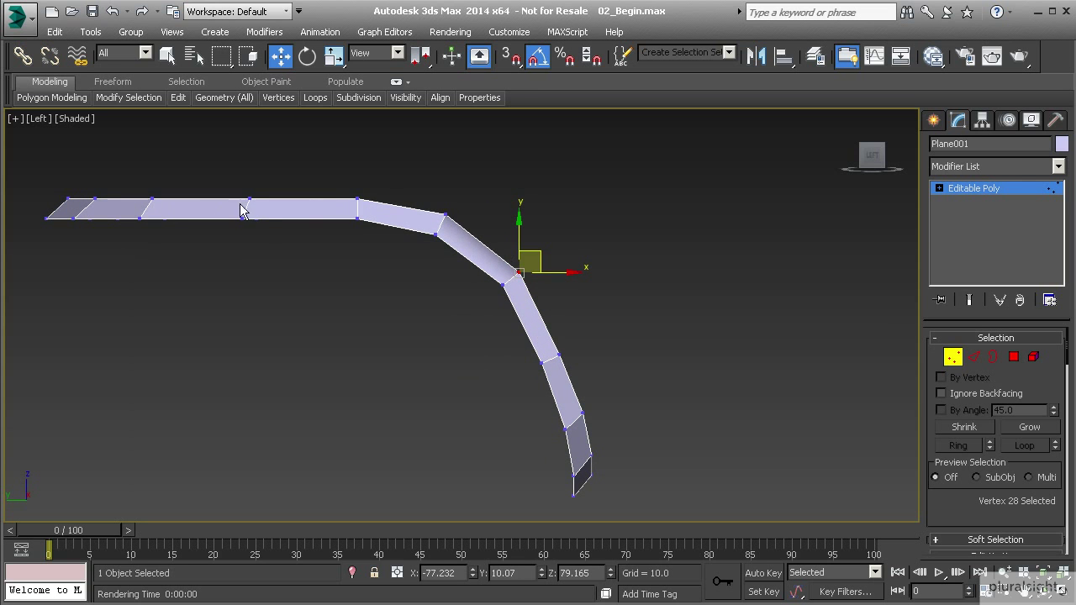
{"action": "left_click_drag", "start_coordinate": [539, 265], "coordinate": [587, 336]}
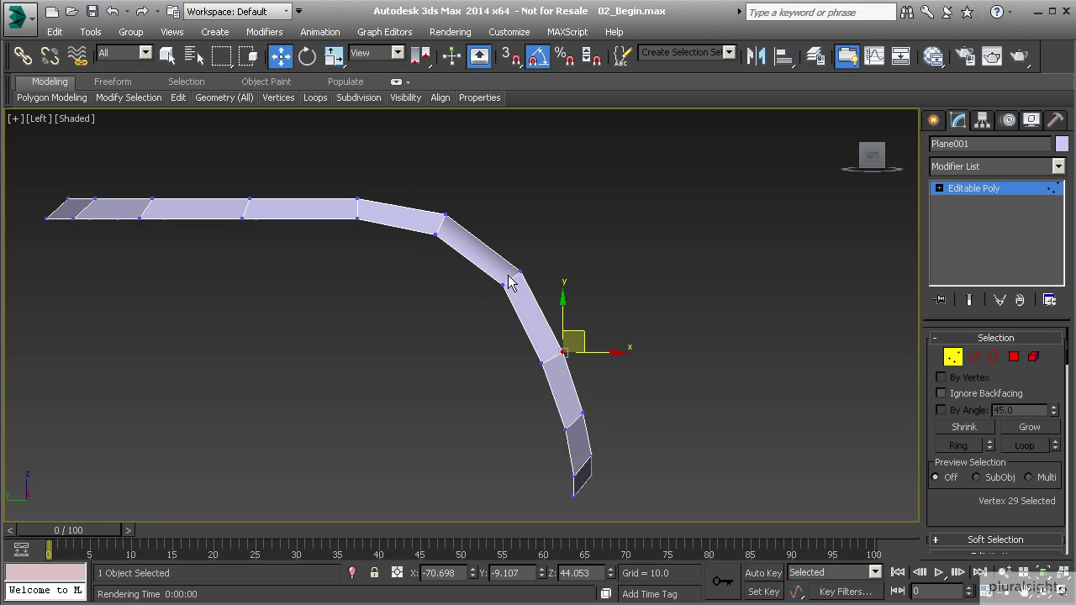
Step: Return to the Perspective view and select the lengthwise centre edge loop of the strip in Edge mode
{"action": "scroll", "coordinate": [504, 280], "scroll_direction": "down", "scroll_amount": 2}
{"action": "key", "text": "p"}
{"action": "middle_click_drag", "start_coordinate": [540, 271], "coordinate": [405, 316], "text": "alt"}
{"action": "middle_click_drag", "start_coordinate": [576, 277], "coordinate": [485, 302]}
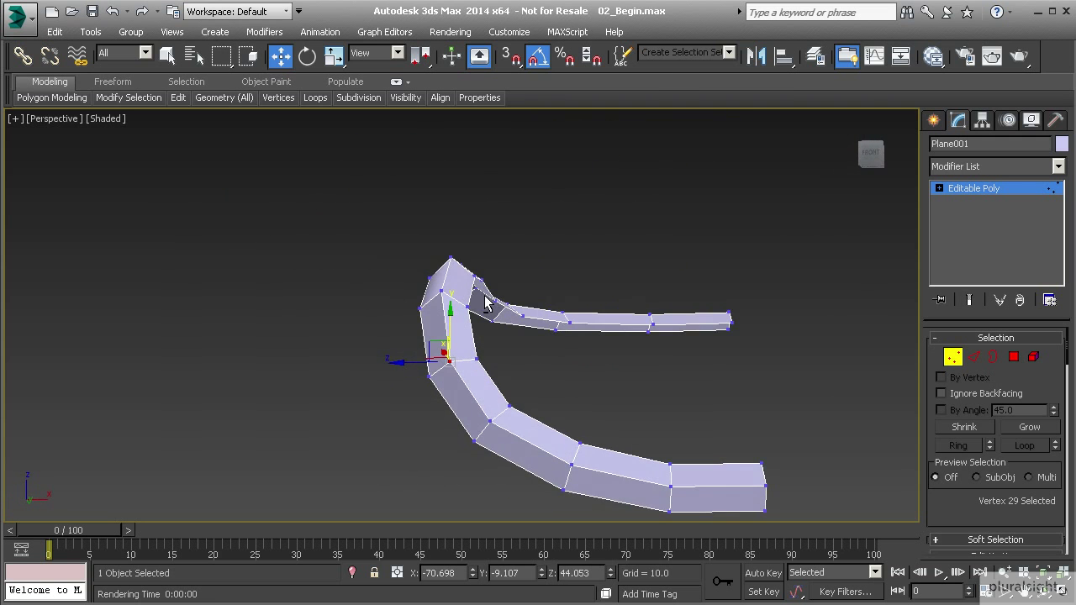
{"action": "middle_click_drag", "start_coordinate": [479, 375], "coordinate": [412, 351], "text": "alt"}
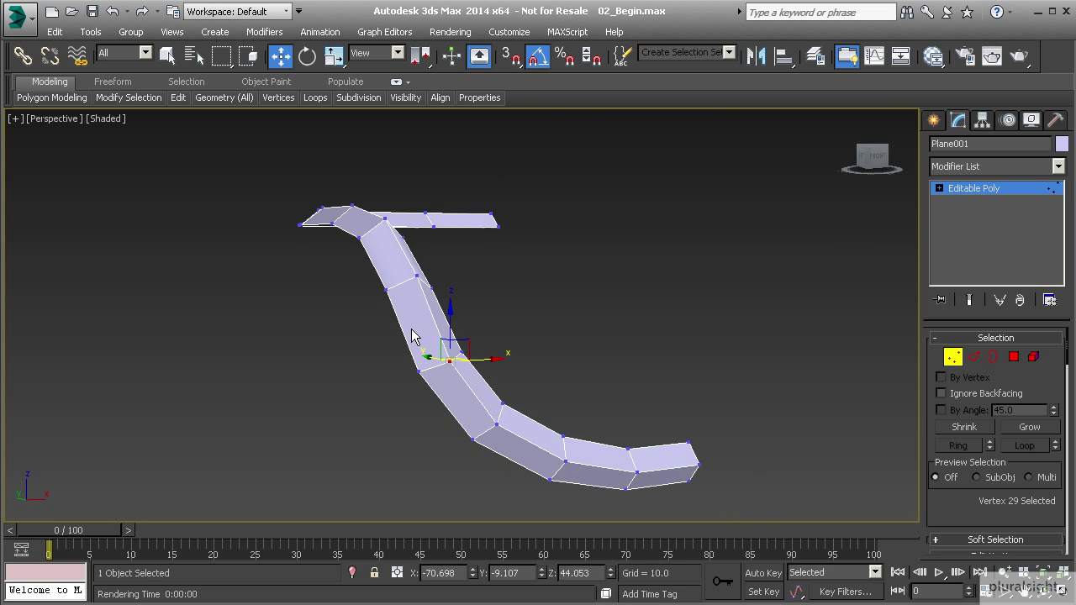
{"action": "middle_click_drag", "start_coordinate": [412, 336], "coordinate": [320, 280], "text": "alt"}
{"action": "middle_click_drag", "start_coordinate": [484, 285], "coordinate": [540, 391], "text": "alt"}
{"action": "left_click", "coordinate": [973, 356]}
{"action": "double_click", "coordinate": [471, 417]}
{"action": "middle_click_drag", "start_coordinate": [431, 408], "coordinate": [323, 302], "text": "alt"}
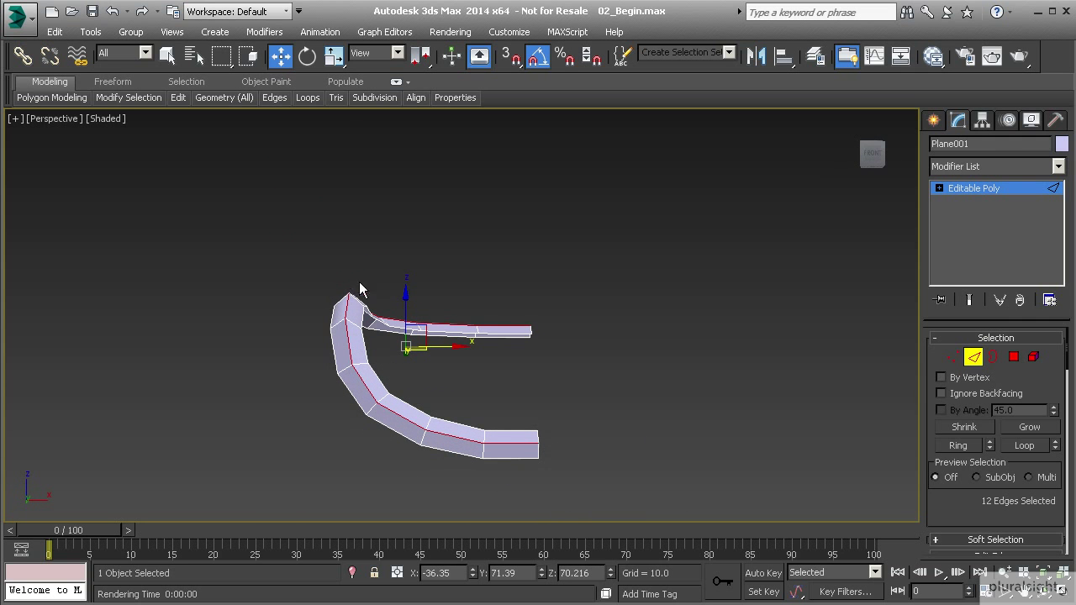
Step: Chamfer the centre edge loop by 6.0 with 1 segment
{"action": "scroll", "coordinate": [955, 492], "scroll_direction": "down", "scroll_amount": 3}
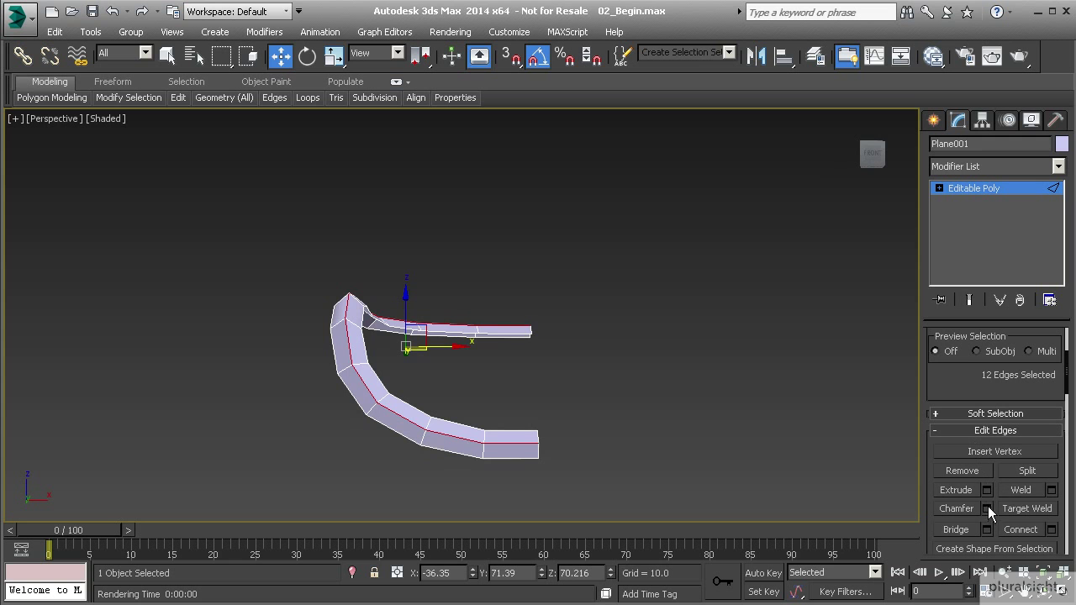
{"action": "left_click", "coordinate": [986, 508]}
{"action": "scroll", "coordinate": [367, 332], "scroll_direction": "up", "scroll_amount": 5}
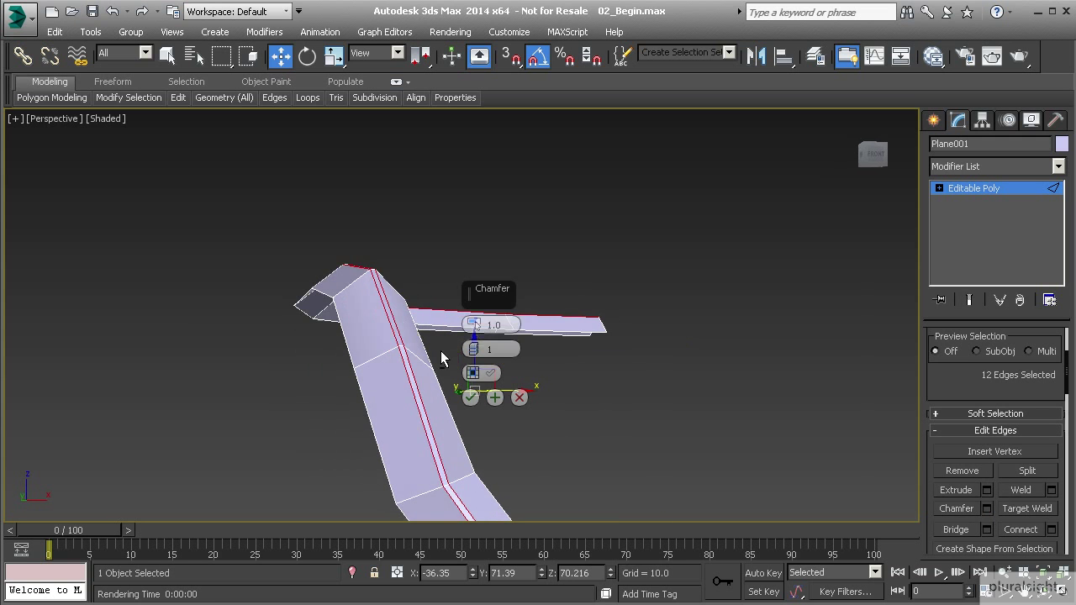
{"action": "mouse_move", "coordinate": [473, 324]}
{"action": "left_mouse_down"}
{"action": "mouse_move", "coordinate": [472, 298]}
{"action": "mouse_move", "coordinate": [460, 326]}
{"action": "left_mouse_up"}
{"action": "type", "text": "6.0"}
{"action": "left_click", "coordinate": [472, 395]}
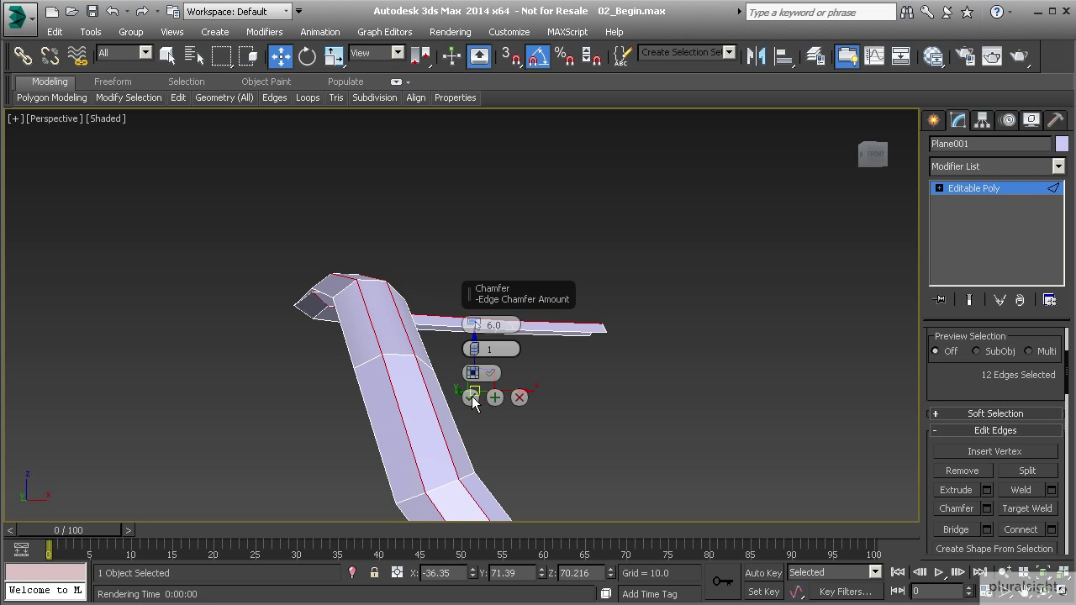
Step: Select the six inner border edges along the strip's upper half and extend them down along Z as new faces
{"action": "middle_click_drag", "start_coordinate": [520, 368], "coordinate": [210, 244]}
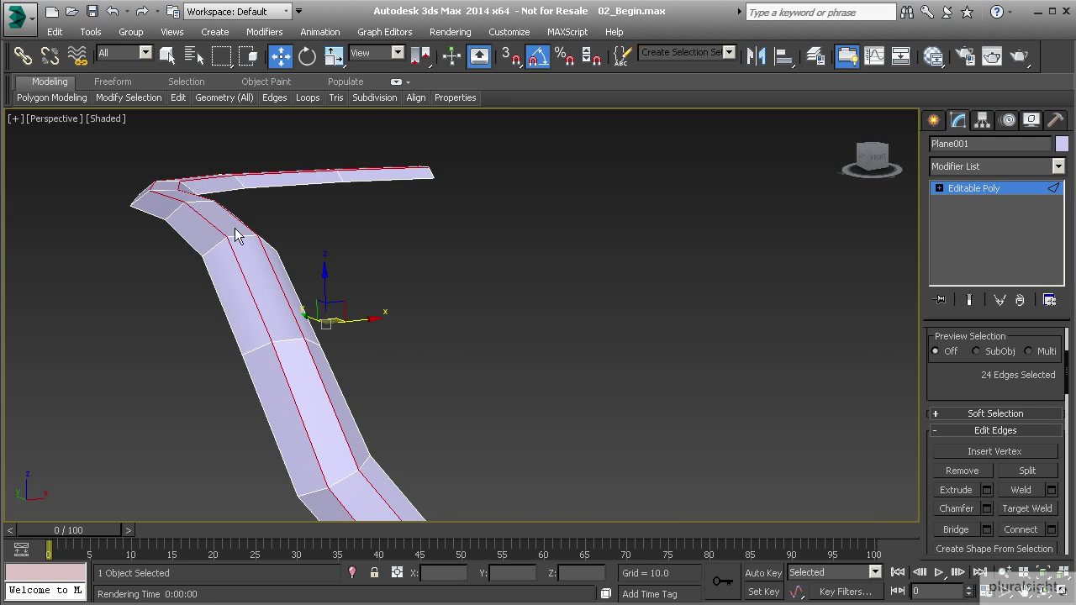
{"action": "middle_click_drag", "start_coordinate": [295, 266], "coordinate": [300, 185]}
{"action": "scroll", "coordinate": [300, 185], "scroll_direction": "down", "scroll_amount": 3}
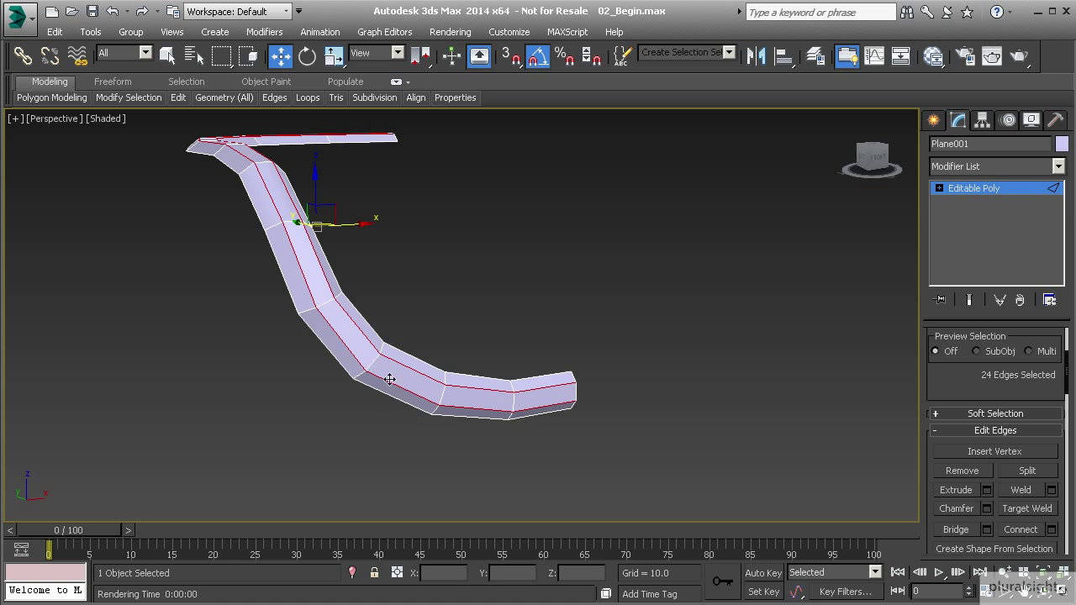
{"action": "middle_click_drag", "start_coordinate": [477, 415], "coordinate": [583, 485], "text": "alt"}
{"action": "double_click", "coordinate": [342, 251]}
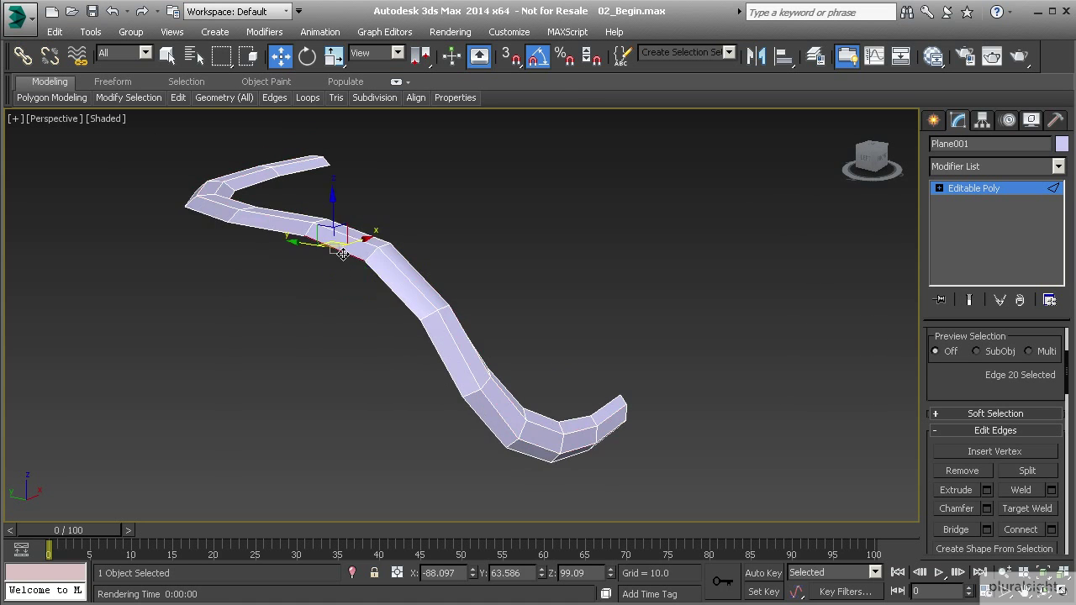
{"action": "middle_click_drag", "start_coordinate": [306, 272], "coordinate": [345, 250], "text": "alt"}
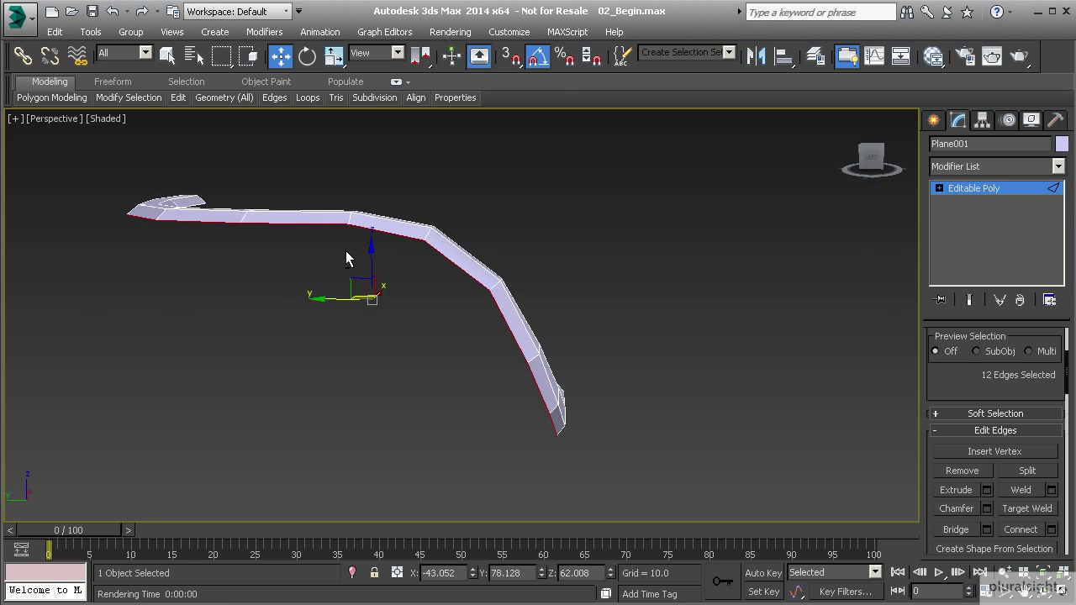
{"action": "left_click_drag", "start_coordinate": [454, 286], "coordinate": [620, 471], "text": "alt"}
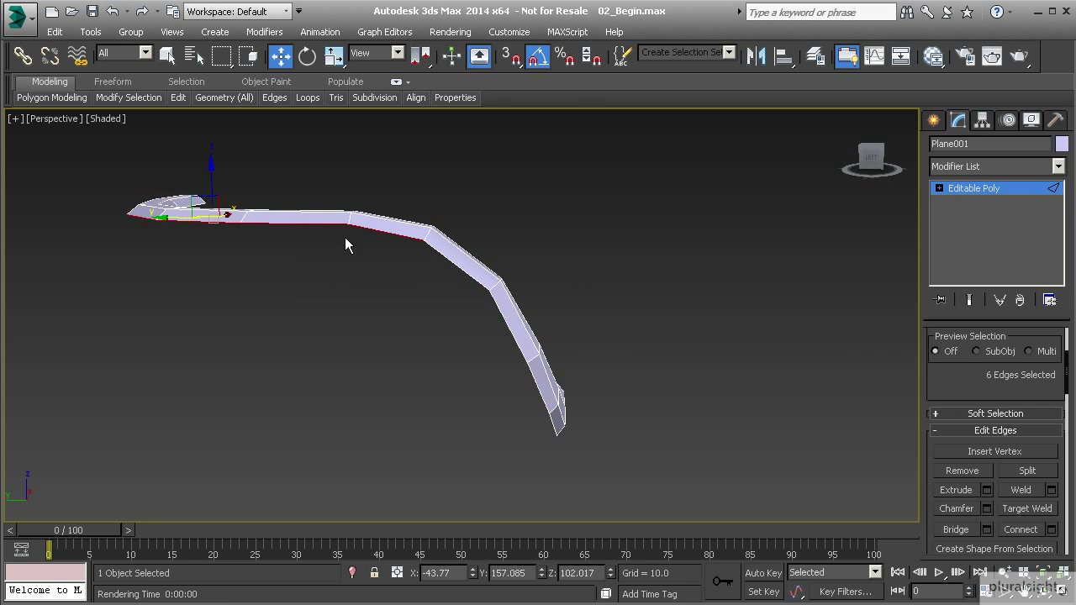
{"action": "mouse_move", "coordinate": [180, 211]}
{"action": "middle_mouse_down", "text": "alt"}
{"action": "mouse_move", "coordinate": [156, 213]}
{"action": "mouse_move", "coordinate": [172, 217]}
{"action": "middle_mouse_up", "text": "alt"}
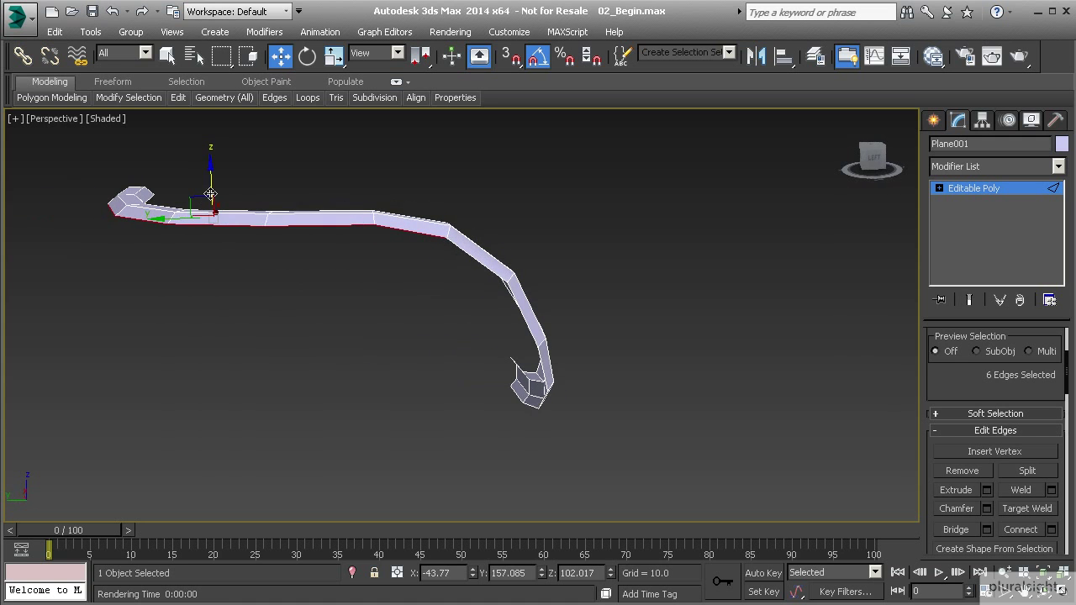
{"action": "mouse_move", "coordinate": [210, 176]}
{"action": "left_mouse_down", "text": "shift"}
{"action": "mouse_move", "coordinate": [206, 202]}
{"action": "mouse_move", "coordinate": [206, 172]}
{"action": "left_mouse_up", "text": "shift"}
Step: Select the six inner border edges along the strip's lower half and extend them inward along Y as new faces
{"action": "middle_click_drag", "start_coordinate": [483, 337], "coordinate": [393, 303]}
{"action": "left_click", "coordinate": [396, 245]}
{"action": "double_click", "coordinate": [423, 278]}
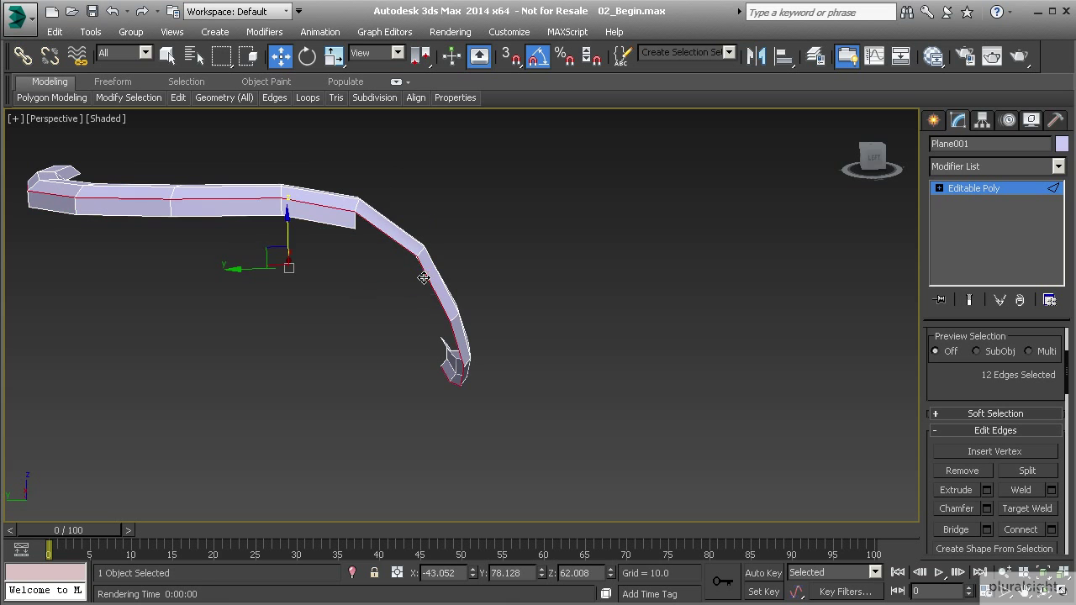
{"action": "middle_click_drag", "start_coordinate": [215, 194], "coordinate": [221, 212]}
{"action": "left_click_drag", "start_coordinate": [373, 304], "coordinate": [373, 305], "text": "alt"}
{"action": "middle_click_drag", "start_coordinate": [373, 305], "coordinate": [353, 319], "text": "alt"}
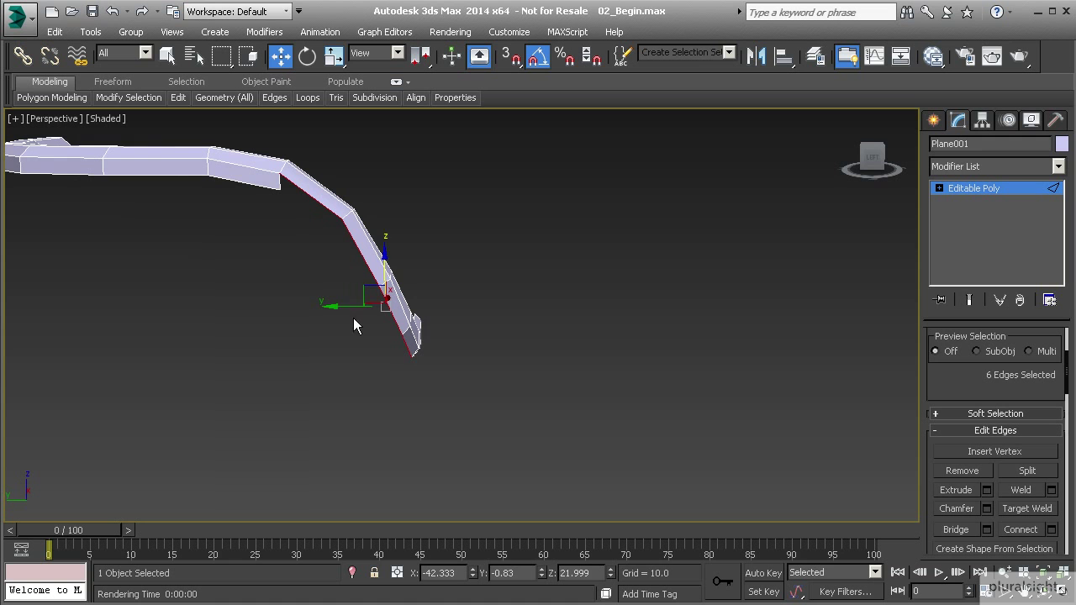
{"action": "left_click_drag", "start_coordinate": [345, 306], "coordinate": [326, 309]}
Step: Target weld the loose corner vertex of the lower extension to the corner vertex of the upper extension at the bend
{"action": "scroll", "coordinate": [308, 273], "scroll_direction": "up", "scroll_amount": 5}
{"action": "middle_click_drag", "start_coordinate": [283, 231], "coordinate": [315, 313]}
{"action": "key", "text": "1"}
{"action": "key", "text": "1"}
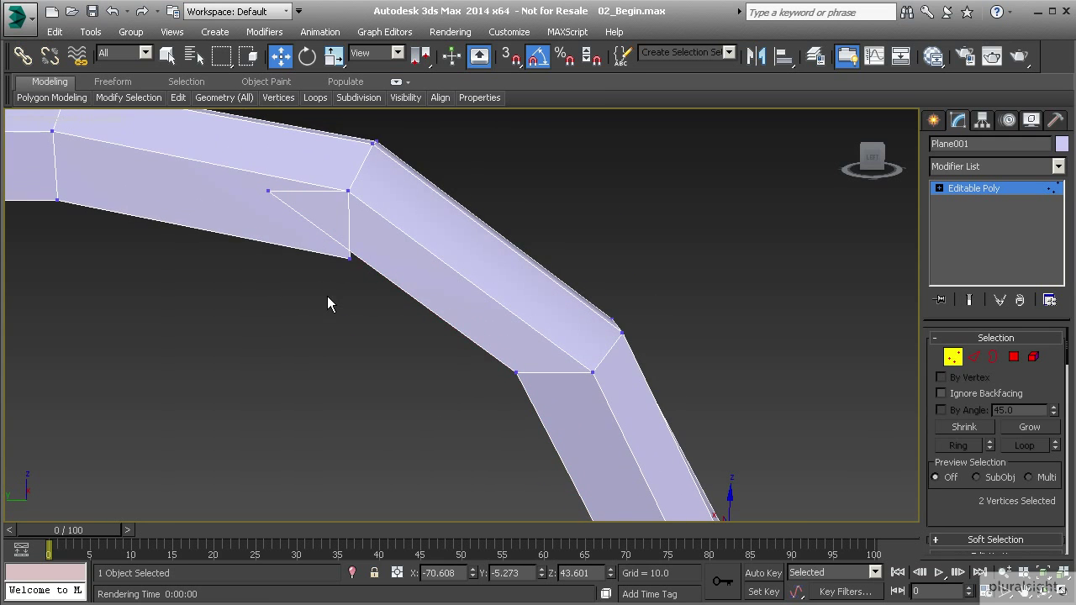
{"action": "right_click", "coordinate": [324, 278]}
{"action": "left_click", "coordinate": [300, 395]}
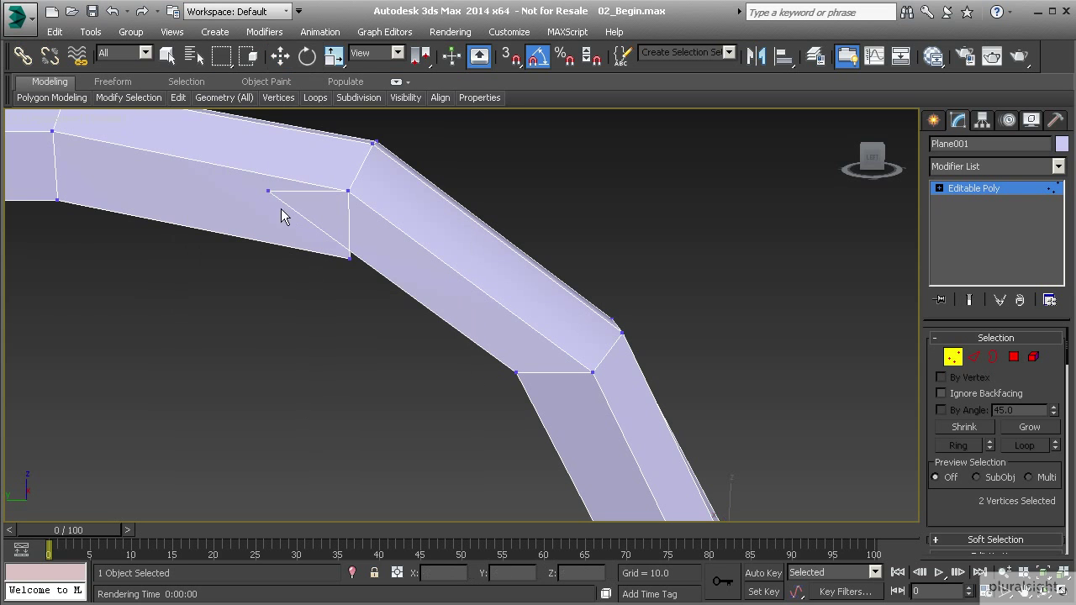
{"action": "left_click", "coordinate": [348, 258]}
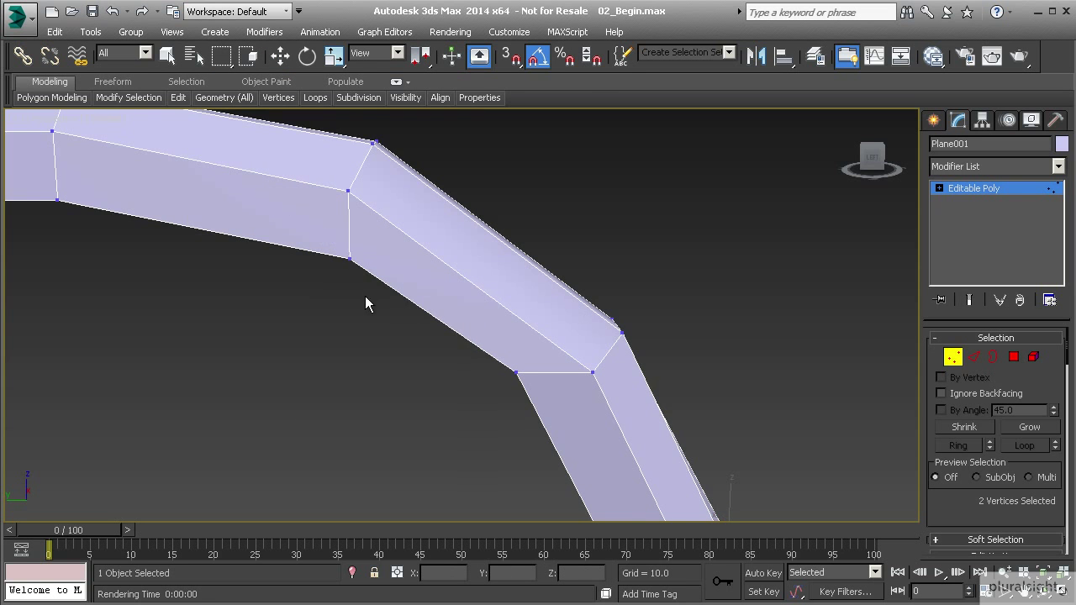
Step: In the Left view, reposition the two inner border vertices at the bend to even out the extension's width
{"action": "scroll", "coordinate": [353, 286], "scroll_direction": "down", "scroll_amount": 2}
{"action": "key", "text": "l"}
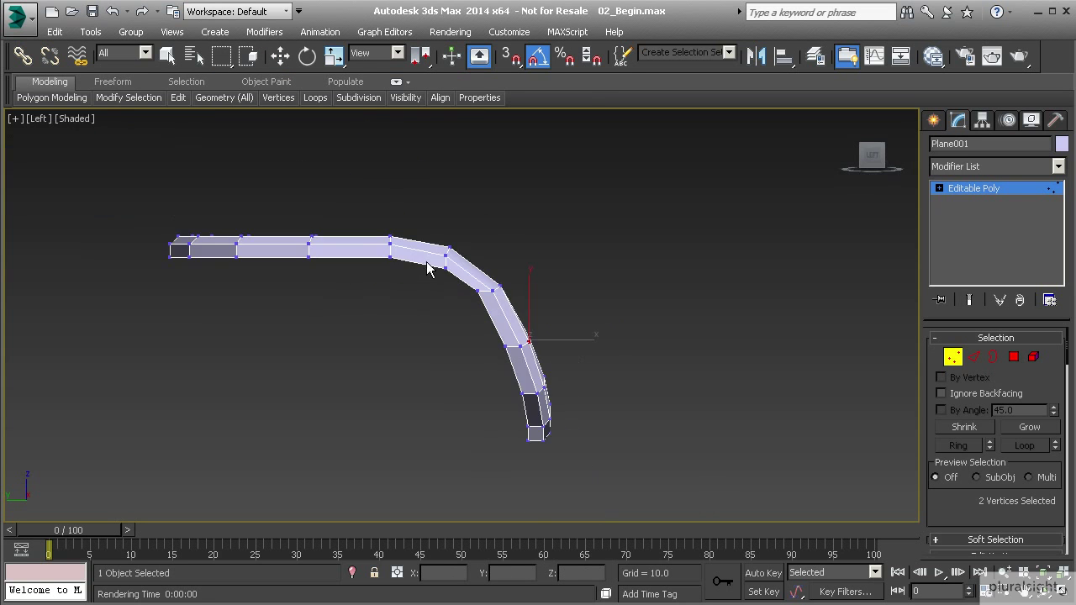
{"action": "scroll", "coordinate": [432, 263], "scroll_direction": "up", "scroll_amount": 4}
{"action": "middle_click_drag", "start_coordinate": [475, 288], "coordinate": [412, 268]}
{"action": "key", "text": "w"}
{"action": "left_click_drag", "start_coordinate": [418, 280], "coordinate": [464, 287]}
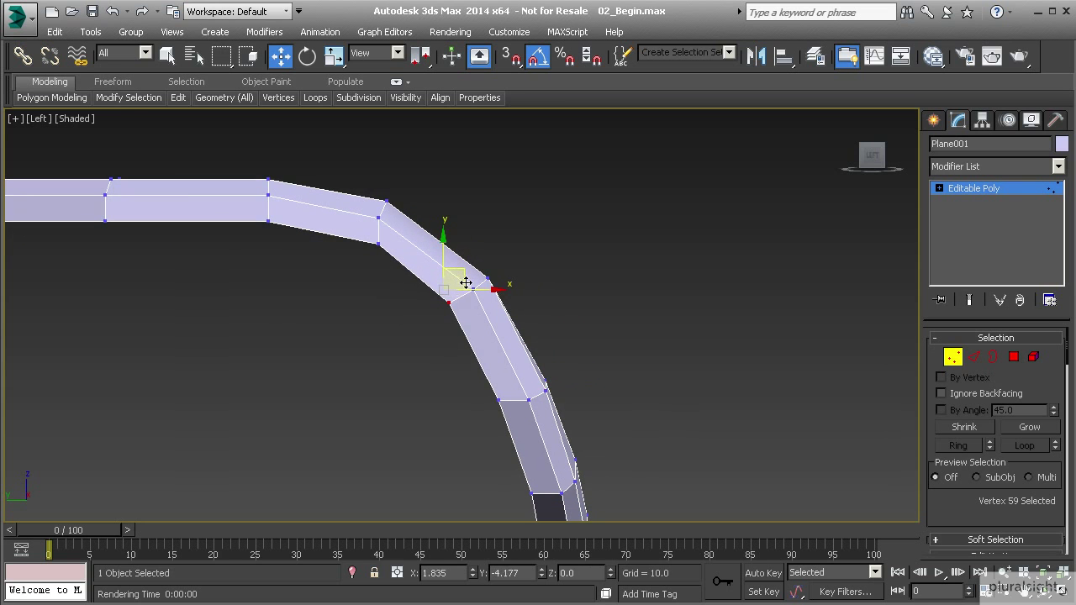
{"action": "left_click", "coordinate": [380, 245]}
{"action": "left_click_drag", "start_coordinate": [391, 224], "coordinate": [388, 226]}
{"action": "left_click_drag", "start_coordinate": [385, 223], "coordinate": [385, 221]}
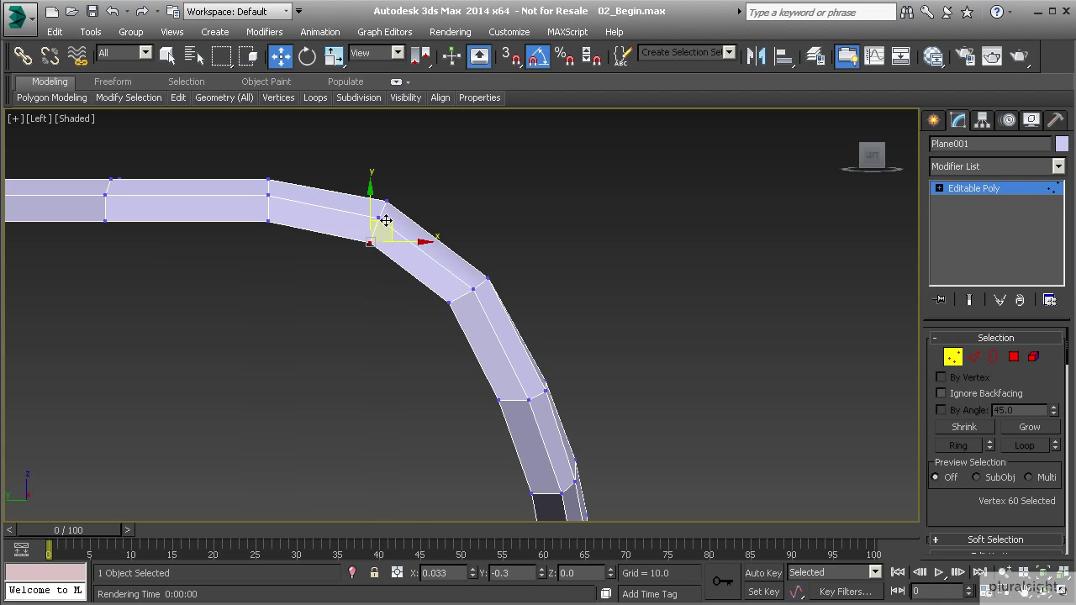
{"action": "middle_click_drag", "start_coordinate": [439, 325], "coordinate": [415, 300]}
{"action": "left_click", "coordinate": [473, 374]}
{"action": "middle_click_drag", "start_coordinate": [474, 373], "coordinate": [413, 307]}
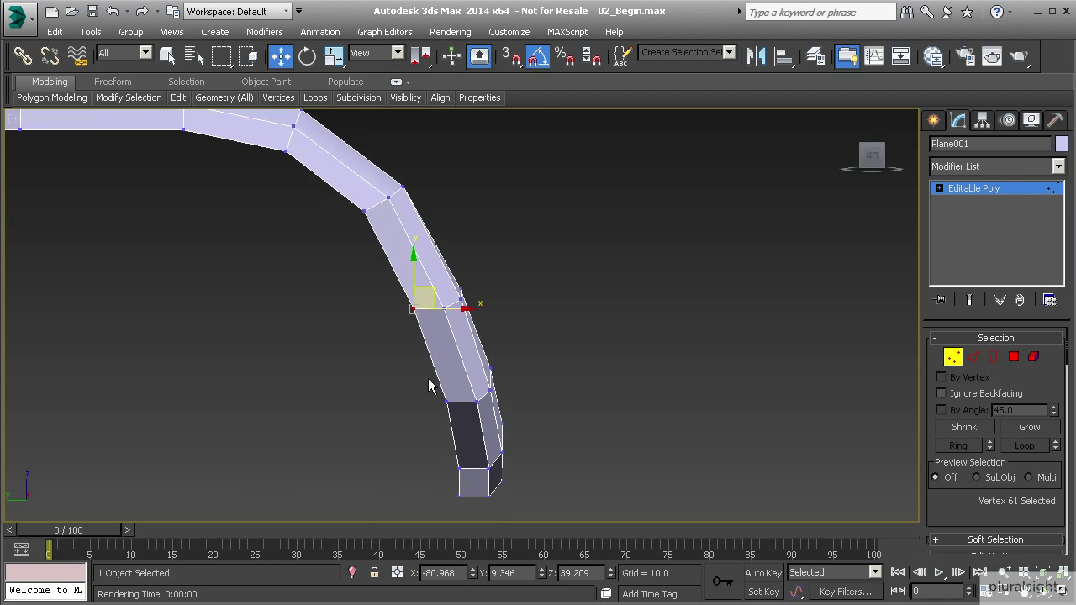
Step: Select the strip's other open long border in Perspective view, keeping only the edges along its upper half
{"action": "scroll", "coordinate": [430, 384], "scroll_direction": "down", "scroll_amount": 1}
{"action": "key", "text": "p"}
{"action": "middle_click_drag", "start_coordinate": [484, 351], "coordinate": [634, 302], "text": "alt"}
{"action": "left_click", "coordinate": [973, 357]}
{"action": "double_click", "coordinate": [668, 296]}
{"action": "middle_click_drag", "start_coordinate": [599, 289], "coordinate": [297, 279], "text": "alt"}
{"action": "middle_click_drag", "start_coordinate": [409, 403], "coordinate": [292, 327], "text": "alt"}
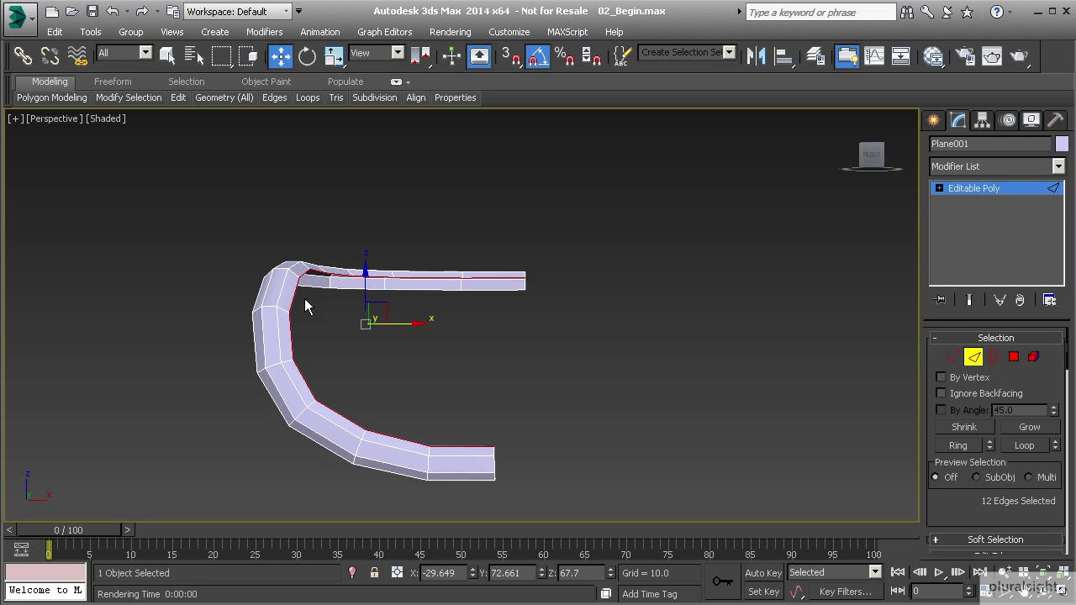
{"action": "middle_click_drag", "start_coordinate": [292, 305], "coordinate": [525, 336], "text": "alt"}
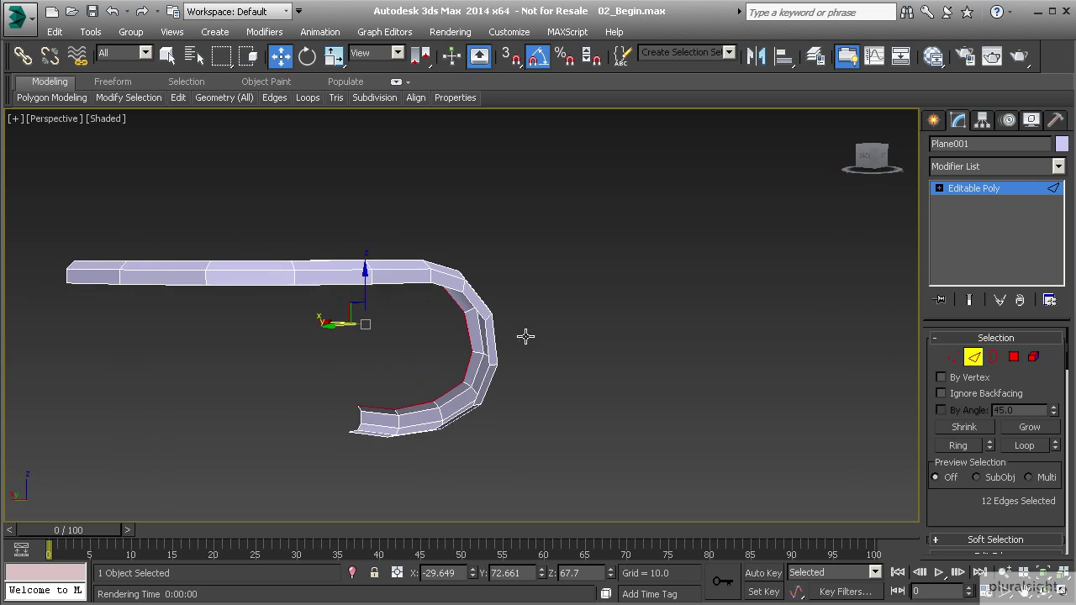
{"action": "middle_click_drag", "start_coordinate": [386, 296], "coordinate": [309, 304], "text": "alt"}
{"action": "left_click", "coordinate": [440, 281]}
{"action": "double_click", "coordinate": [441, 281]}
{"action": "left_click_drag", "start_coordinate": [411, 430], "coordinate": [434, 483], "text": "alt"}
Step: Extend the selected upper-half border edges down along Z as new faces, and shift them inward along Y
{"action": "middle_click_drag", "start_coordinate": [345, 420], "coordinate": [423, 398], "text": "alt"}
{"action": "middle_click_drag", "start_coordinate": [179, 333], "coordinate": [353, 329]}
{"action": "scroll", "coordinate": [353, 330], "scroll_direction": "up", "scroll_amount": 3}
{"action": "middle_click_drag", "start_coordinate": [236, 325], "coordinate": [363, 321]}
{"action": "left_click_drag", "start_coordinate": [360, 246], "coordinate": [358, 269]}
{"action": "middle_click_drag", "start_coordinate": [418, 294], "coordinate": [297, 340], "text": "alt"}
{"action": "left_click_drag", "start_coordinate": [315, 307], "coordinate": [332, 305]}
{"action": "middle_click_drag", "start_coordinate": [333, 305], "coordinate": [504, 264], "text": "alt"}
Step: Select the three border edges of the new extension nearest the bend and shift them inward along X
{"action": "left_click", "coordinate": [567, 330]}
{"action": "left_click", "coordinate": [538, 322], "text": "ctrl"}
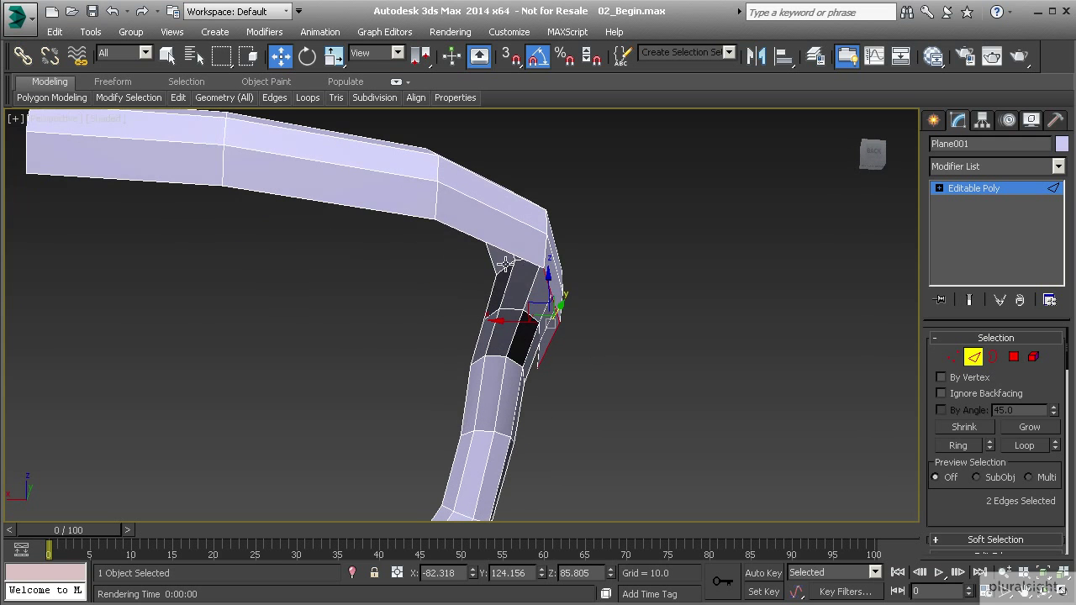
{"action": "left_click", "coordinate": [511, 254], "text": "ctrl"}
{"action": "left_click_drag", "start_coordinate": [491, 299], "coordinate": [471, 303]}
{"action": "middle_click_drag", "start_coordinate": [428, 286], "coordinate": [307, 285], "text": "alt"}
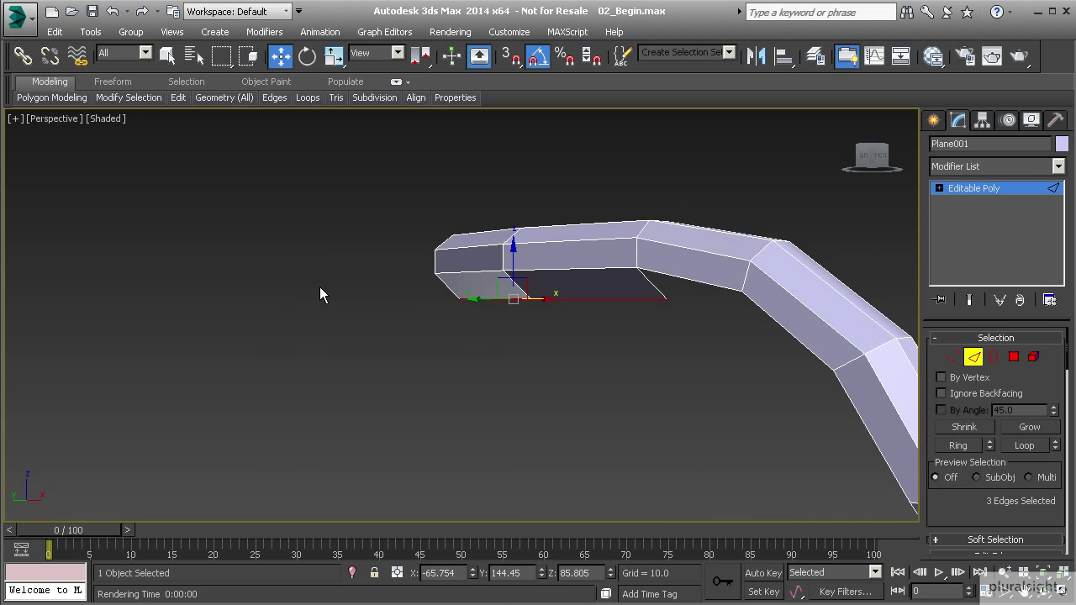
Step: In the Left view, shift the extension's end vertex horizontally so it sits directly below the border vertex above it
{"action": "key", "text": "l"}
{"action": "scroll", "coordinate": [362, 271], "scroll_direction": "up", "scroll_amount": 5}
{"action": "key", "text": "1"}
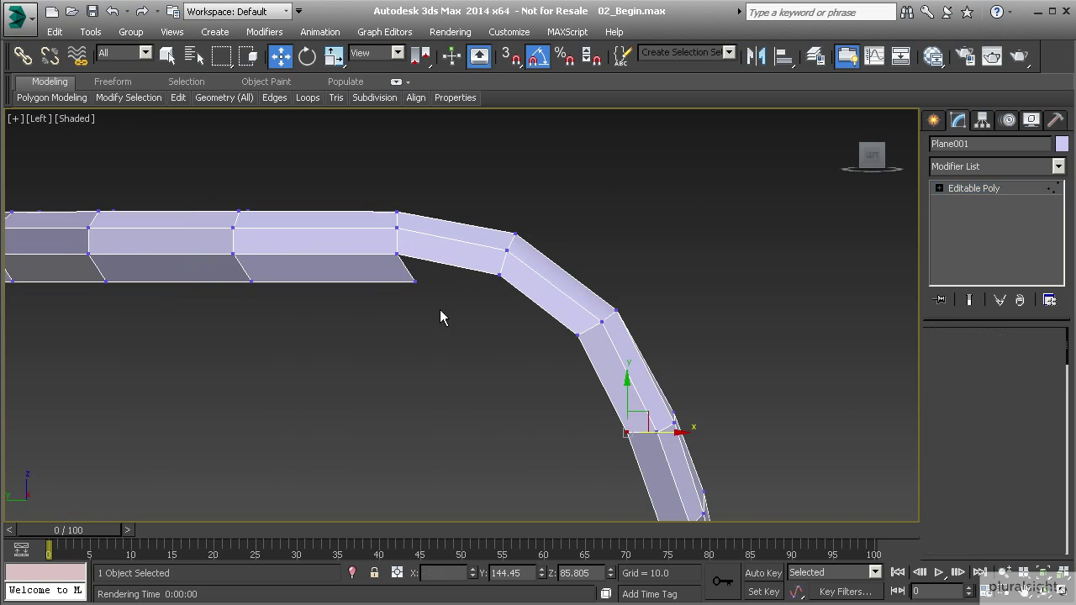
{"action": "left_click", "coordinate": [413, 281]}
{"action": "left_click_drag", "start_coordinate": [451, 281], "coordinate": [432, 284]}
{"action": "scroll", "coordinate": [372, 300], "scroll_direction": "down", "scroll_amount": 5}
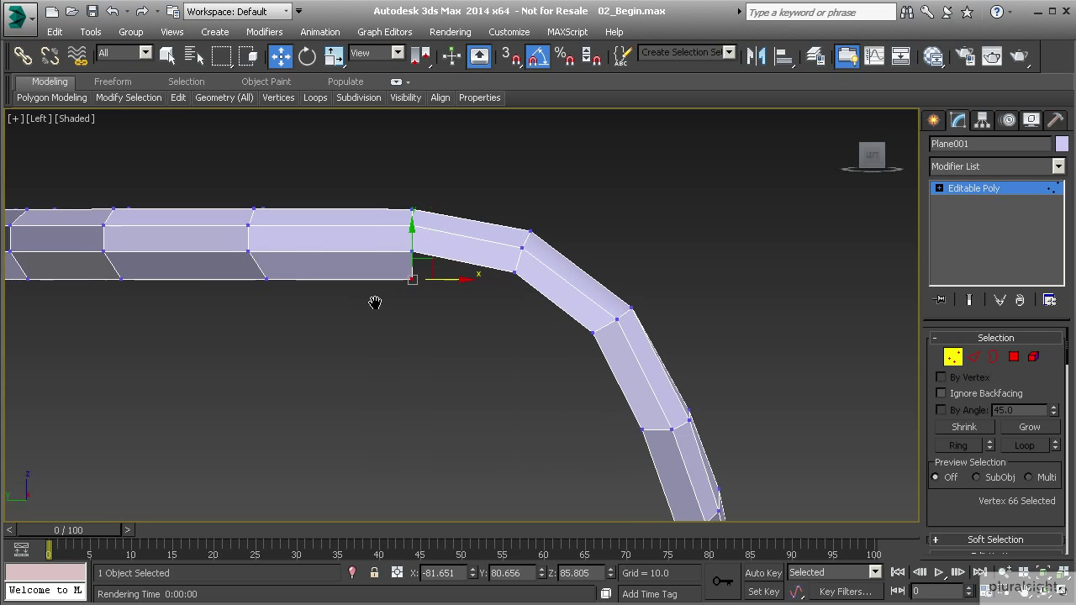
Step: Select the remaining open border edges along the strip's lower half and extend them inward along Y as new faces
{"action": "left_click", "coordinate": [972, 356]}
{"action": "double_click", "coordinate": [497, 290]}
{"action": "left_click_drag", "start_coordinate": [214, 325], "coordinate": [377, 379], "text": "alt"}
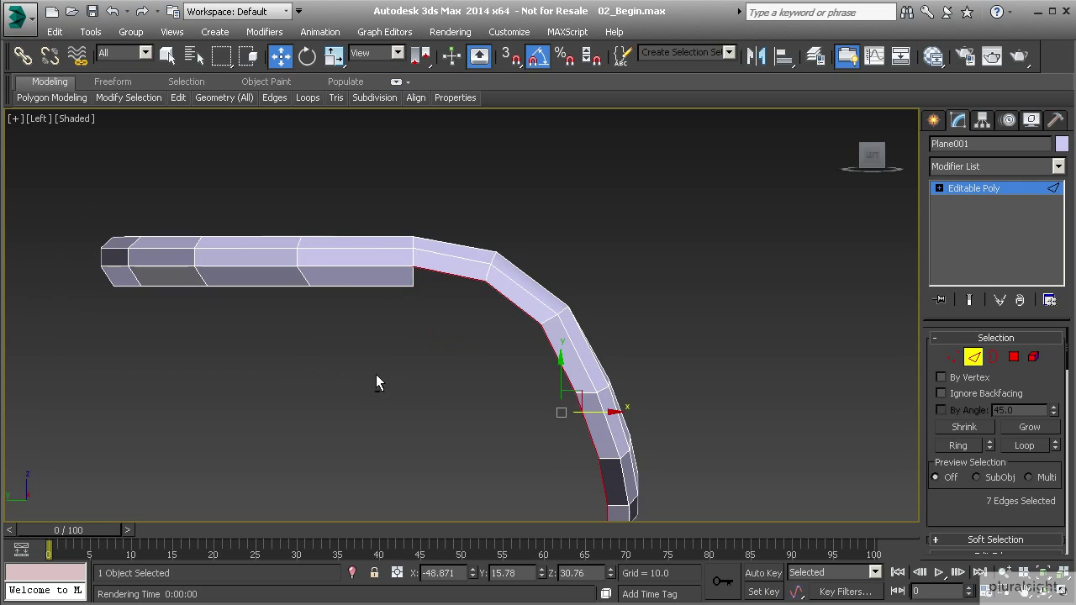
{"action": "middle_click_drag", "start_coordinate": [546, 410], "coordinate": [415, 348]}
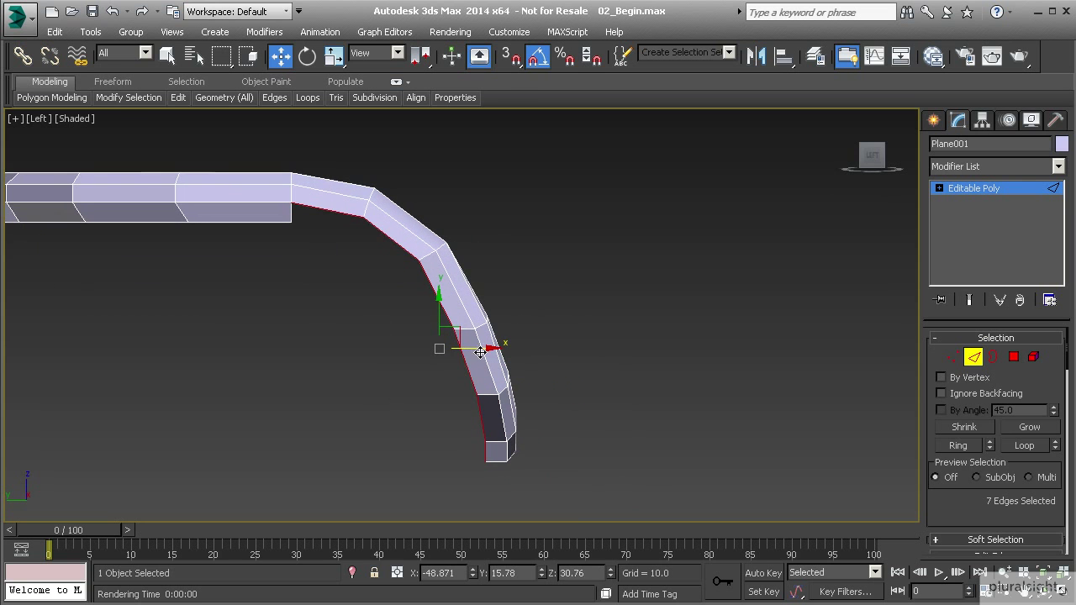
{"action": "left_click_drag", "start_coordinate": [477, 349], "coordinate": [422, 342]}
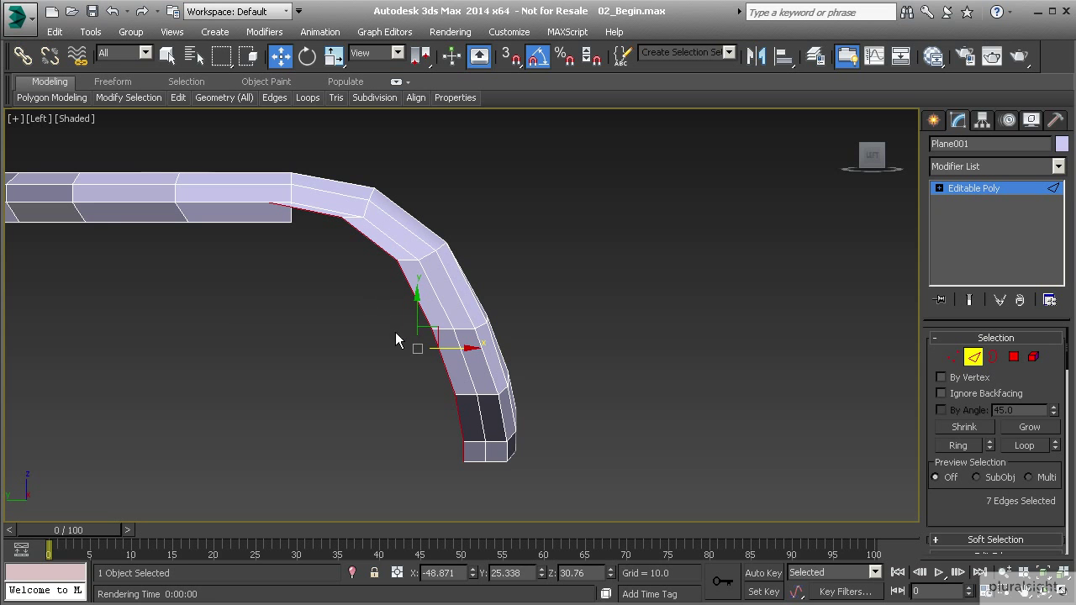
Step: Reduce the selection to the four edges of the lower extension nearest the bend and shift them inward in Perspective view
{"action": "scroll", "coordinate": [379, 352], "scroll_direction": "down", "scroll_amount": 2}
{"action": "key", "text": "p"}
{"action": "middle_click_drag", "start_coordinate": [351, 358], "coordinate": [402, 369], "text": "alt"}
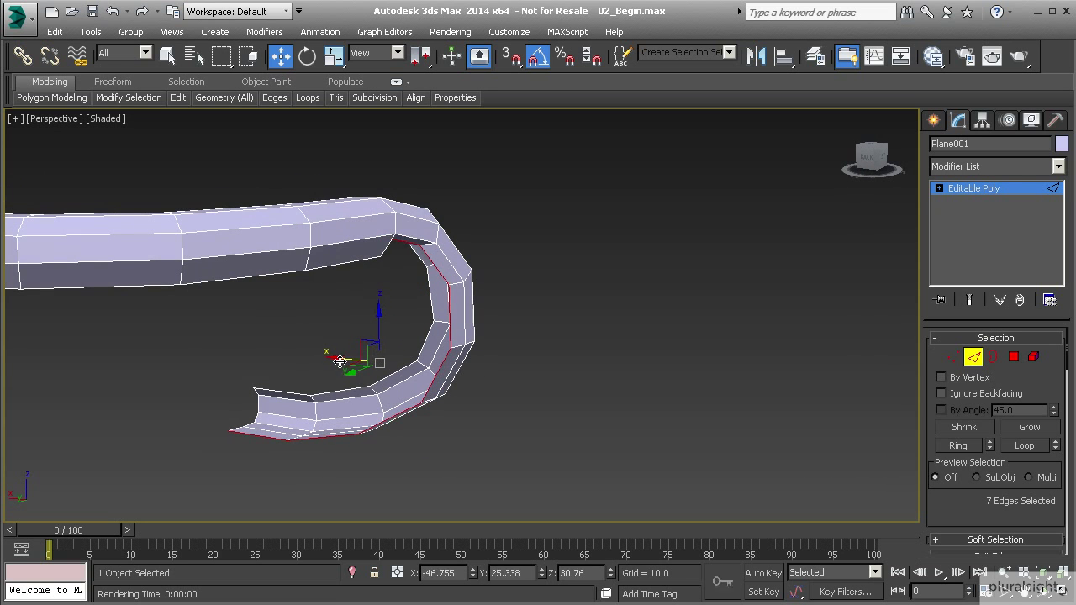
{"action": "middle_click_drag", "start_coordinate": [317, 399], "coordinate": [289, 419], "text": "alt"}
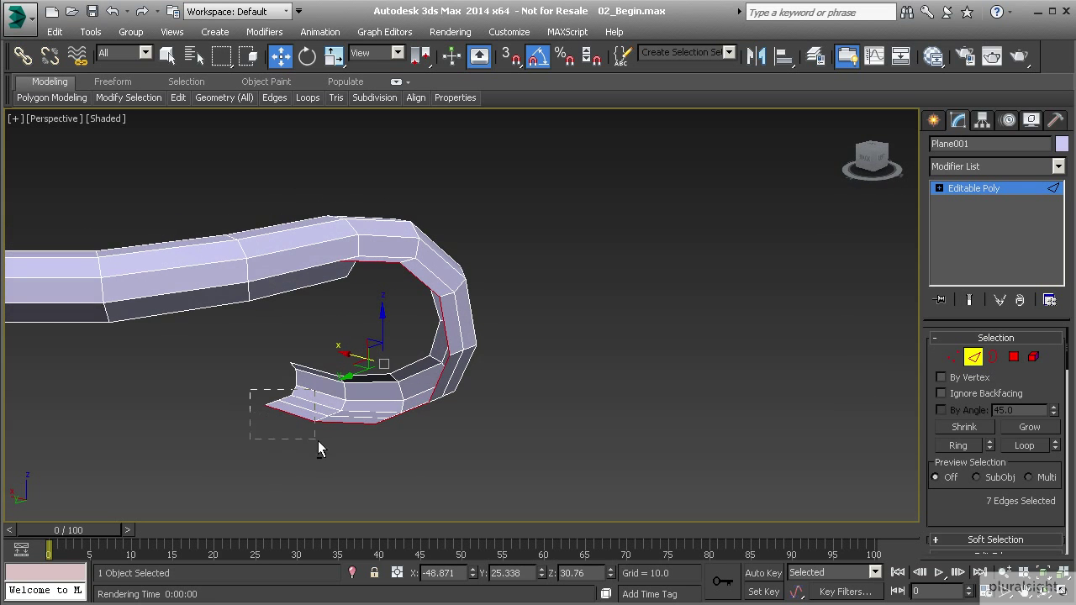
{"action": "left_click_drag", "start_coordinate": [338, 445], "coordinate": [339, 445], "text": "alt"}
{"action": "middle_click_drag", "start_coordinate": [338, 445], "coordinate": [384, 247], "text": "alt"}
{"action": "left_click", "coordinate": [423, 337], "text": "alt"}
{"action": "left_click_drag", "start_coordinate": [374, 226], "coordinate": [357, 227]}
{"action": "middle_click_drag", "start_coordinate": [357, 228], "coordinate": [418, 234], "text": "alt"}
{"action": "left_click", "coordinate": [342, 168]}
{"action": "key", "text": "ctrl+z"}
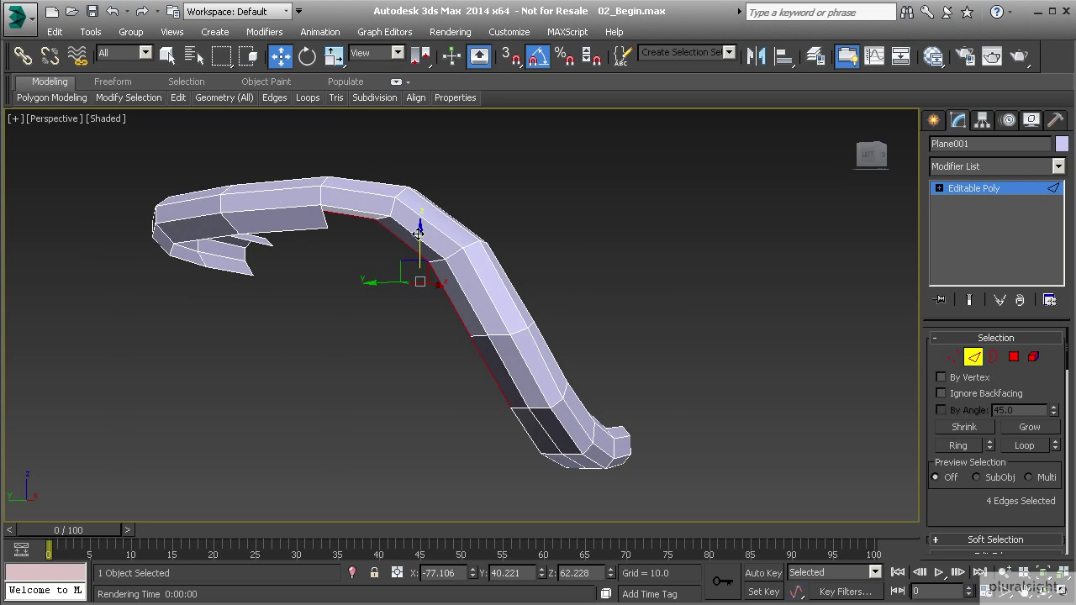
{"action": "left_click_drag", "start_coordinate": [417, 242], "coordinate": [417, 252]}
{"action": "key", "text": "ctrl+z"}
Step: Lower the lower extension's border edge at the bend along Z
{"action": "left_click", "coordinate": [363, 218]}
{"action": "left_click_drag", "start_coordinate": [343, 186], "coordinate": [340, 213]}
{"action": "middle_click_drag", "start_coordinate": [357, 235], "coordinate": [395, 245], "text": "alt"}
Step: Target weld the upper extension's end vertex to the adjoining corner vertex of the lower extension at the bend
{"action": "scroll", "coordinate": [446, 257], "scroll_direction": "up", "scroll_amount": 3}
{"action": "middle_click_drag", "start_coordinate": [395, 246], "coordinate": [319, 234]}
{"action": "key", "text": "1"}
{"action": "right_click", "coordinate": [300, 225]}
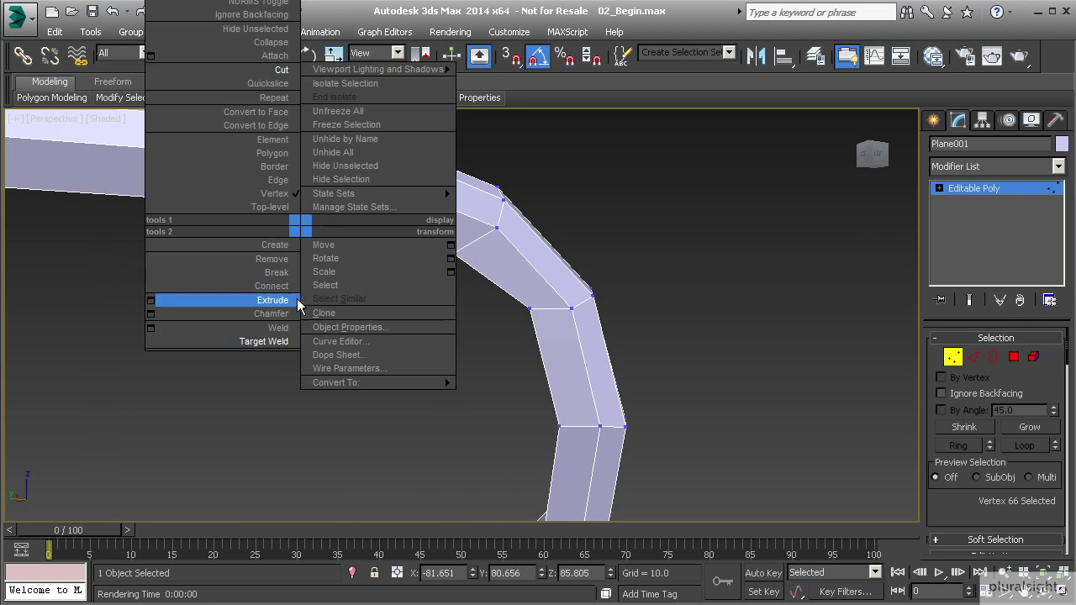
{"action": "left_click", "coordinate": [281, 341]}
{"action": "left_click", "coordinate": [374, 223]}
Step: In the Left view, reposition the border vertices around the bend to even out the new extension's width
{"action": "middle_click_drag", "start_coordinate": [432, 263], "coordinate": [343, 254], "text": "alt"}
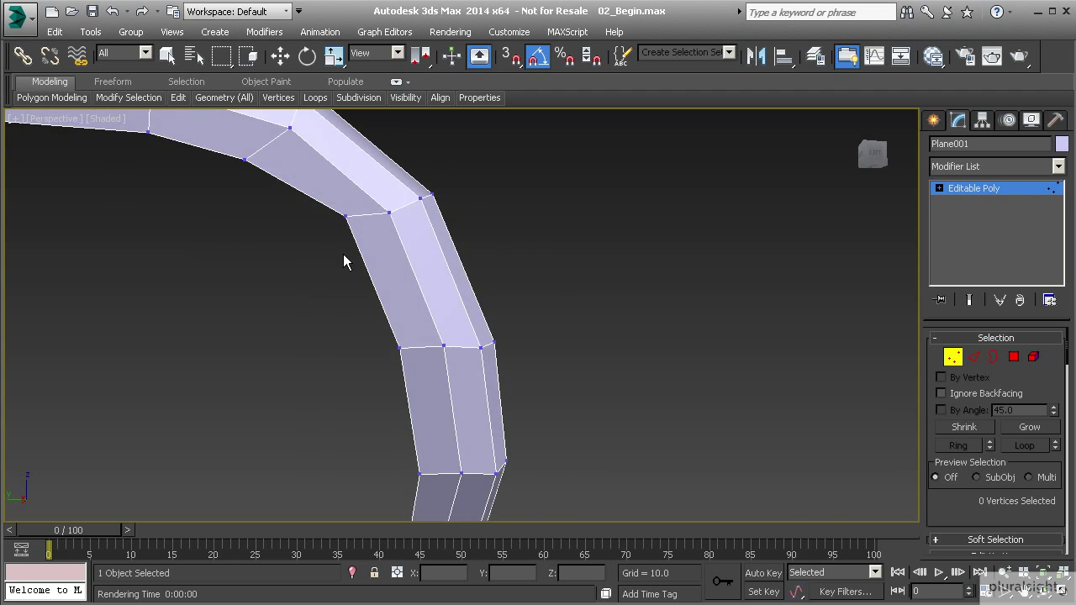
{"action": "key", "text": "l"}
{"action": "scroll", "coordinate": [385, 283], "scroll_direction": "up", "scroll_amount": 4}
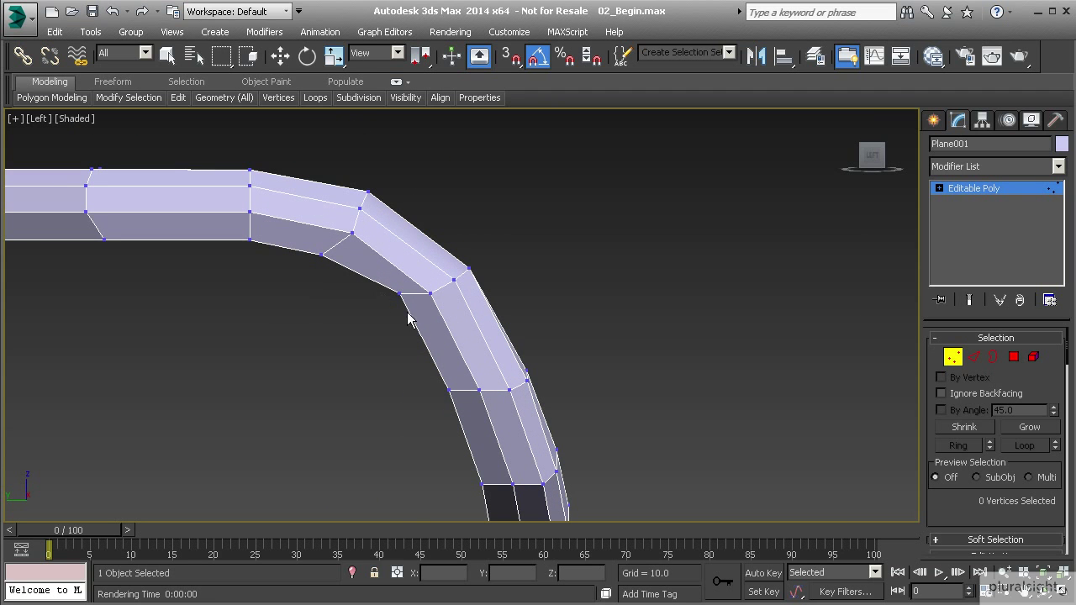
{"action": "key", "text": "w"}
{"action": "left_click_drag", "start_coordinate": [372, 285], "coordinate": [404, 324]}
{"action": "left_click_drag", "start_coordinate": [416, 267], "coordinate": [423, 284]}
{"action": "left_click_drag", "start_coordinate": [310, 244], "coordinate": [356, 266]}
{"action": "middle_click_drag", "start_coordinate": [377, 349], "coordinate": [319, 266]}
{"action": "left_click_drag", "start_coordinate": [372, 294], "coordinate": [394, 321]}
{"action": "middle_click_drag", "start_coordinate": [388, 324], "coordinate": [280, 262]}
Step: In Perspective view, shift the extension's border vertex midway down the curve along X
{"action": "key", "text": "p"}
{"action": "middle_click_drag", "start_coordinate": [281, 314], "coordinate": [293, 288], "text": "alt"}
{"action": "left_click_drag", "start_coordinate": [287, 278], "coordinate": [273, 278]}
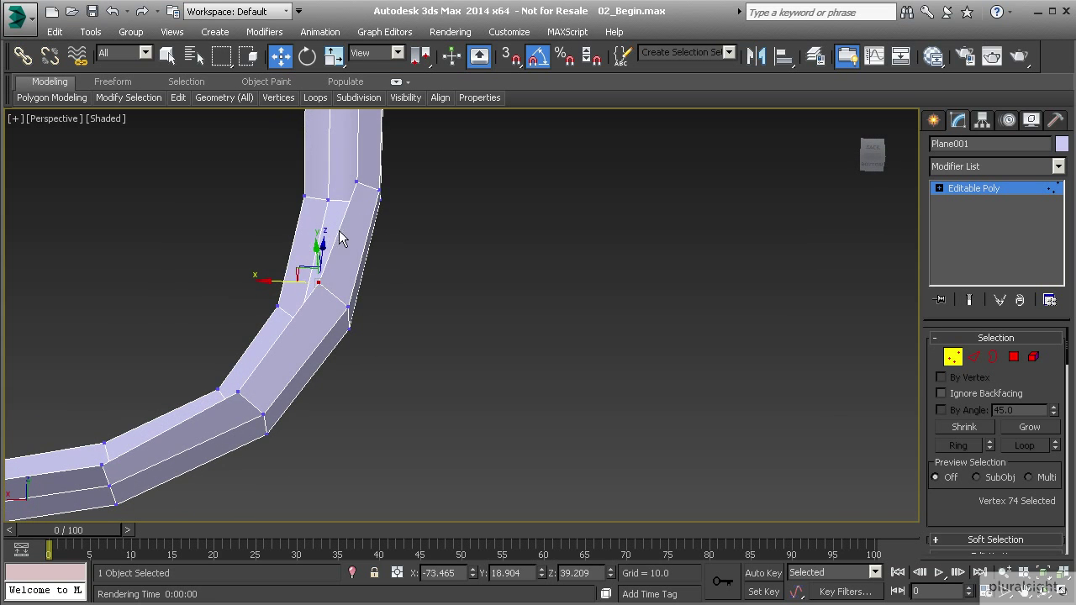
{"action": "left_click", "coordinate": [353, 187]}
Step: Select the four border vertices at the extension's lower end, raise them about 5 units along Z and pull them inward along Y
{"action": "middle_click_drag", "start_coordinate": [324, 276], "coordinate": [452, 307], "text": "alt"}
{"action": "left_click", "coordinate": [304, 316]}
{"action": "left_click", "coordinate": [455, 295], "text": "ctrl"}
{"action": "left_click", "coordinate": [385, 264], "text": "ctrl"}
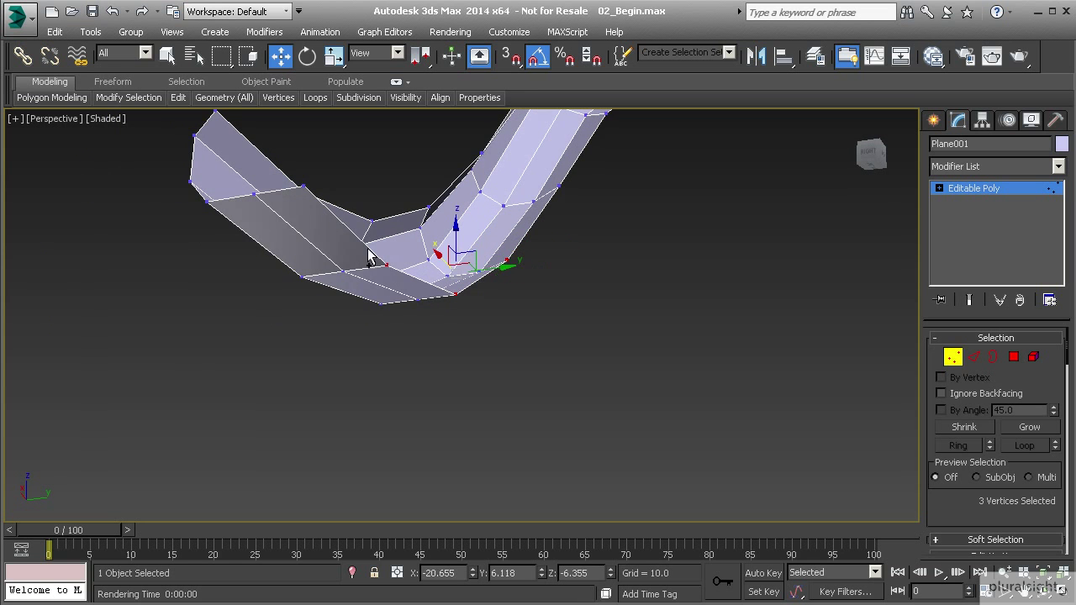
{"action": "left_click", "coordinate": [302, 191], "text": "ctrl"}
{"action": "middle_click_drag", "start_coordinate": [302, 193], "coordinate": [351, 249], "text": "alt"}
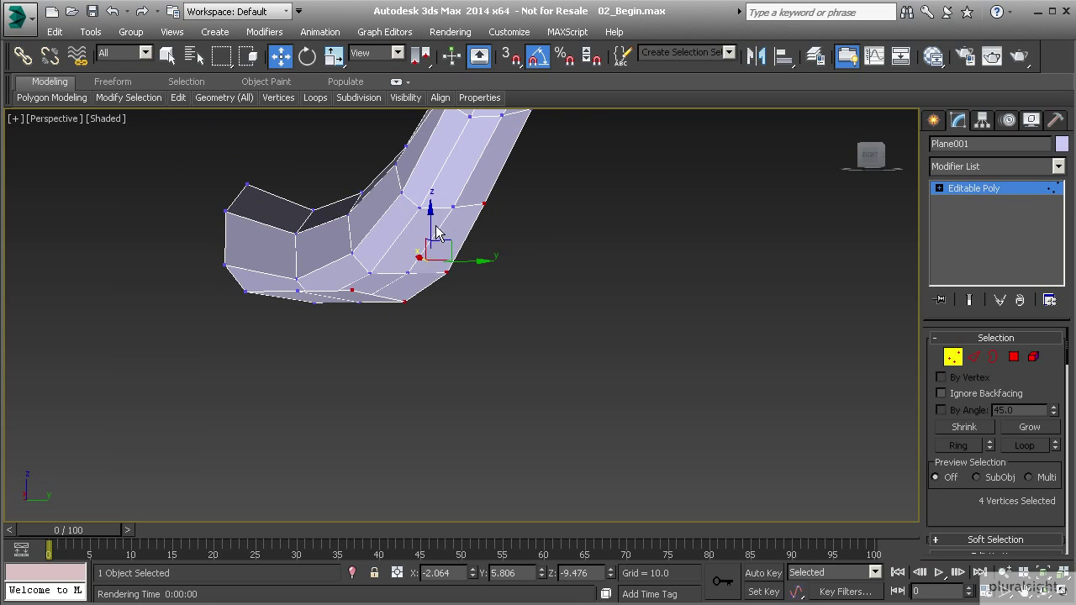
{"action": "middle_click_drag", "start_coordinate": [284, 252], "coordinate": [314, 193], "text": "alt"}
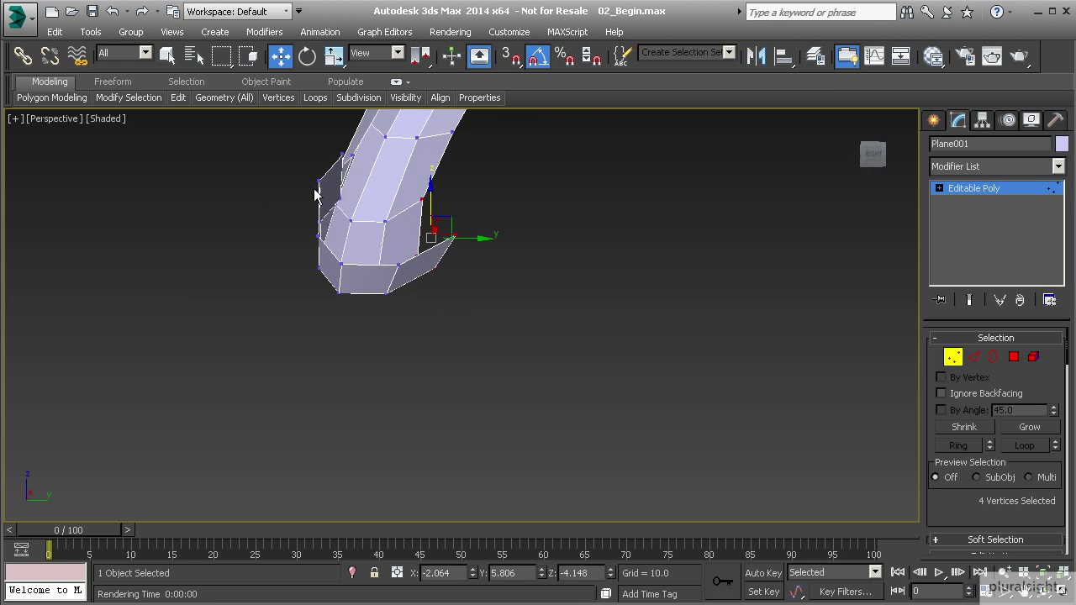
{"action": "middle_click_drag", "start_coordinate": [420, 238], "coordinate": [451, 263], "text": "alt"}
{"action": "left_click_drag", "start_coordinate": [464, 242], "coordinate": [450, 241]}
{"action": "middle_click_drag", "start_coordinate": [450, 242], "coordinate": [389, 343]}
Step: Nudge the border vertex midway down the curve inward along Y and fine-tune the extension's edge from another angle
{"action": "middle_click_drag", "start_coordinate": [388, 343], "coordinate": [398, 287], "text": "alt"}
{"action": "left_click", "coordinate": [412, 342]}
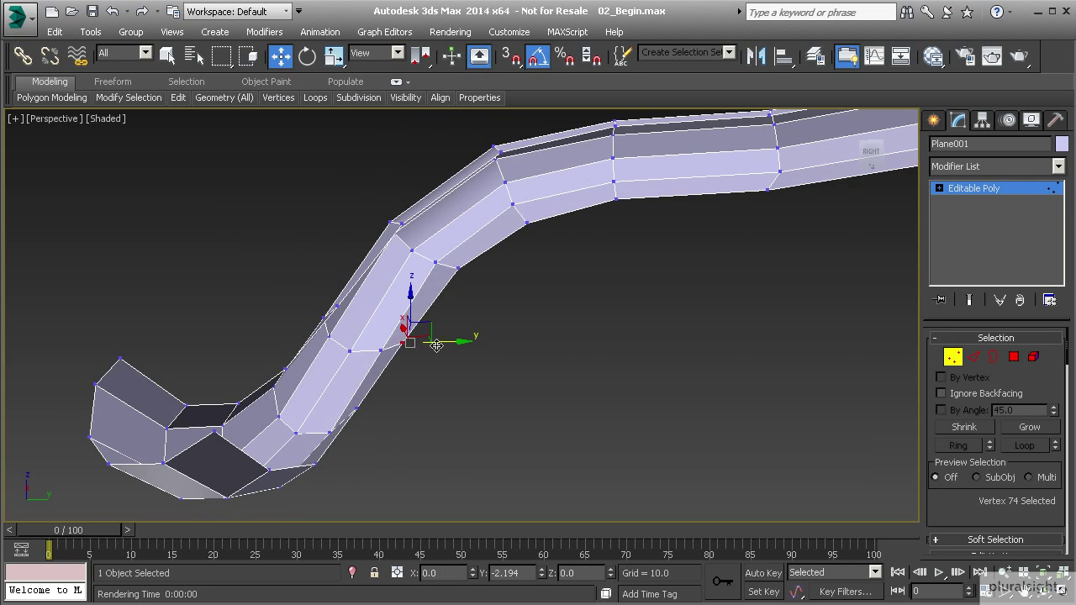
{"action": "middle_click_drag", "start_coordinate": [457, 307], "coordinate": [165, 335], "text": "alt"}
{"action": "left_click", "coordinate": [334, 257]}
{"action": "left_click_drag", "start_coordinate": [305, 259], "coordinate": [311, 259]}
{"action": "middle_click_drag", "start_coordinate": [314, 292], "coordinate": [252, 357]}
Step: Leave vertex editing, deselect the strip and examine its overall shape from several angles
{"action": "scroll", "coordinate": [339, 319], "scroll_direction": "down", "scroll_amount": 4}
{"action": "left_click", "coordinate": [953, 358]}
{"action": "left_click", "coordinate": [534, 307]}
{"action": "middle_click_drag", "start_coordinate": [533, 307], "coordinate": [442, 331], "text": "alt"}
{"action": "scroll", "coordinate": [443, 330], "scroll_direction": "down", "scroll_amount": 3}
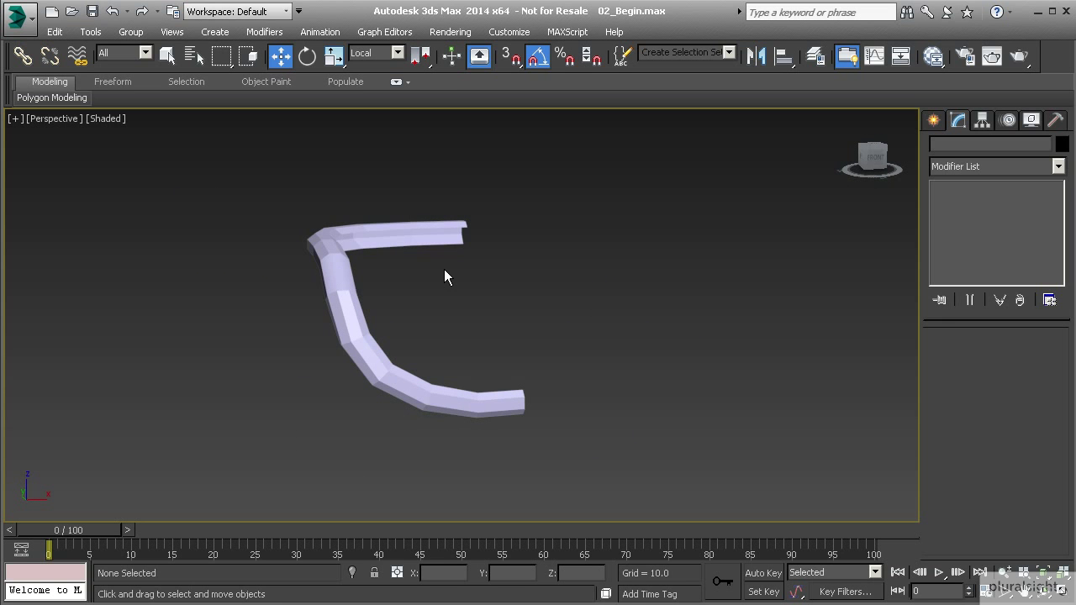
{"action": "middle_click_drag", "start_coordinate": [442, 277], "coordinate": [399, 225], "text": "alt"}
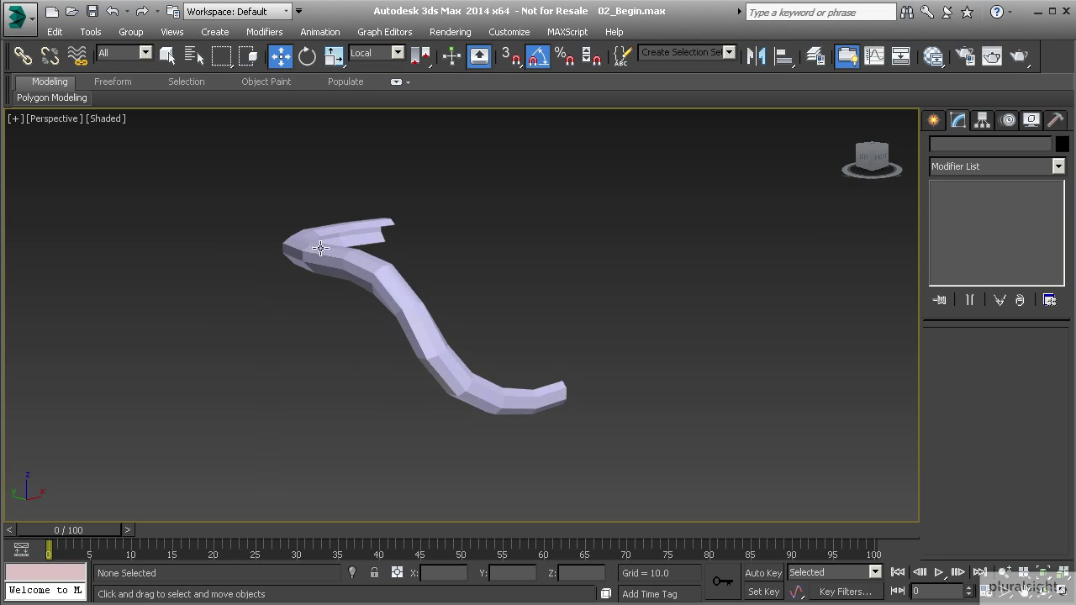
{"action": "middle_click_drag", "start_coordinate": [517, 386], "coordinate": [500, 377], "text": "alt"}
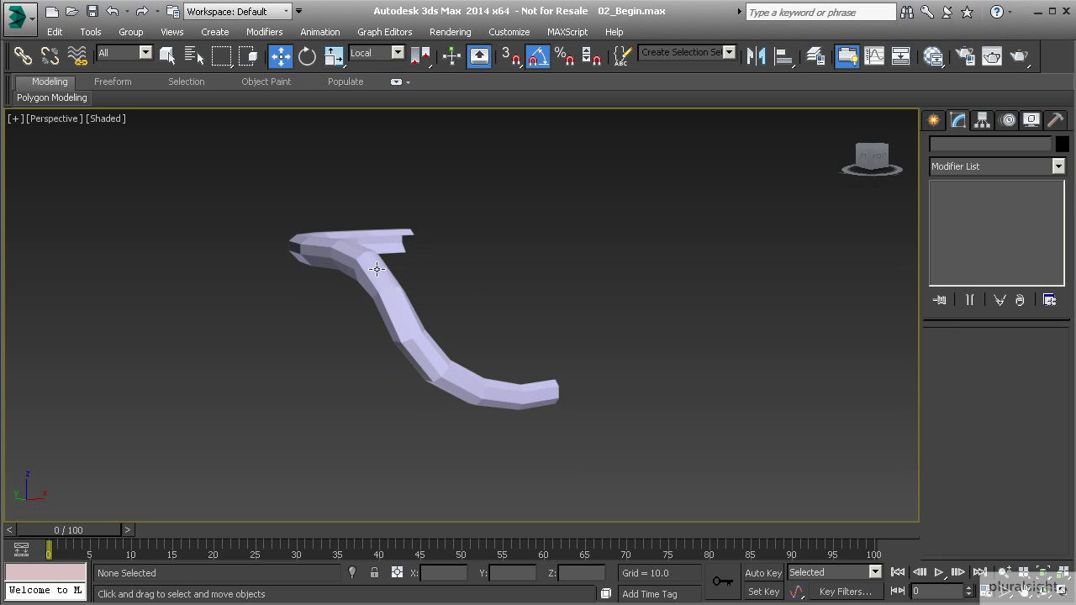
{"action": "middle_click_drag", "start_coordinate": [374, 264], "coordinate": [334, 216], "text": "alt"}
{"action": "middle_click_drag", "start_coordinate": [569, 368], "coordinate": [383, 333], "text": "alt"}
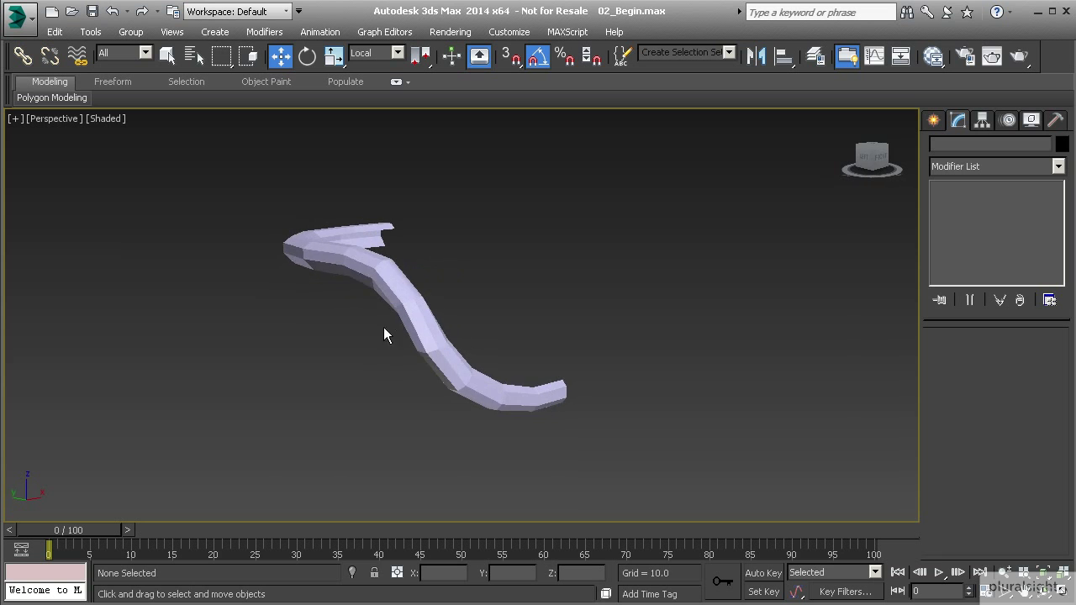
{"action": "middle_click_drag", "start_coordinate": [480, 371], "coordinate": [464, 386], "text": "alt"}
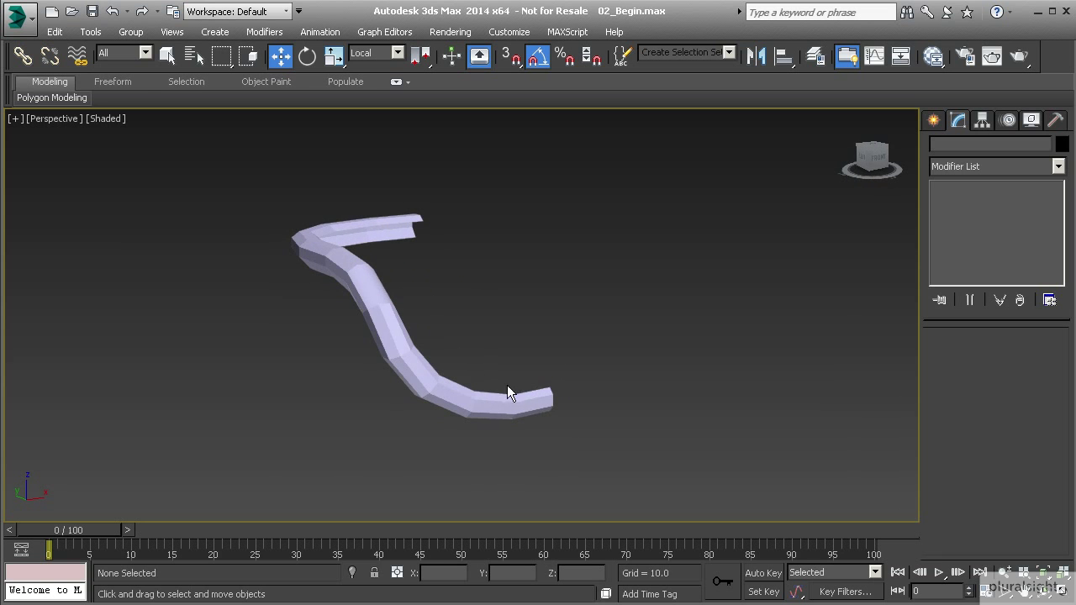